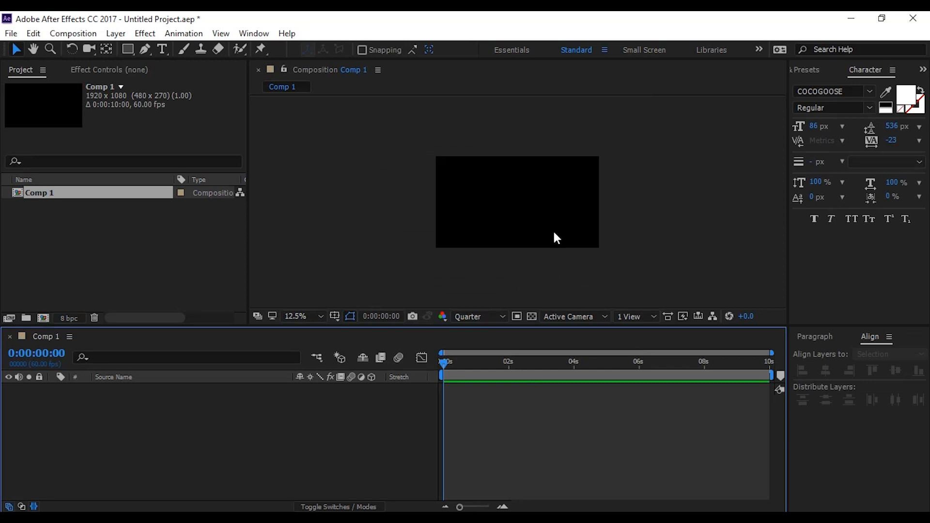
pyautogui.press(',')
pyautogui.press('.')
pyautogui.press(',')
pyautogui.press(',')
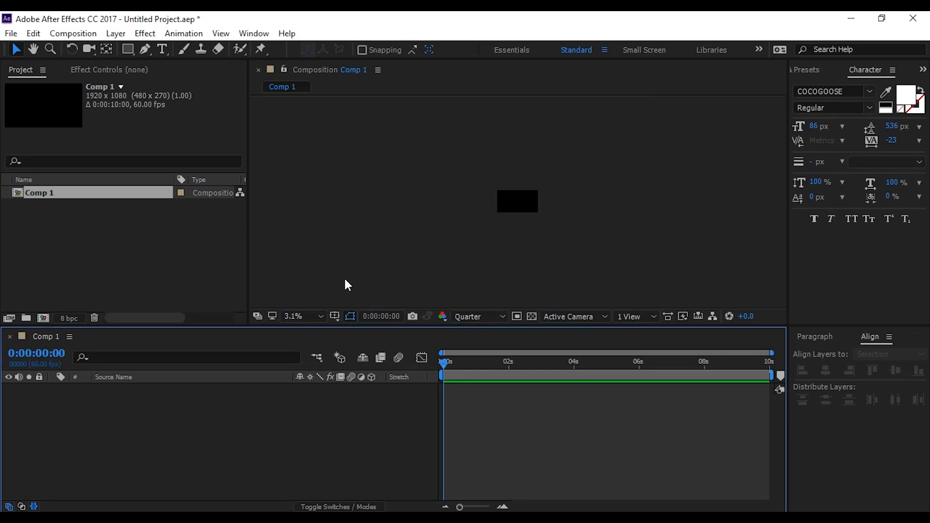
pyautogui.scroll(6, 561, 177)
pyautogui.scroll(-3, 531, 199)
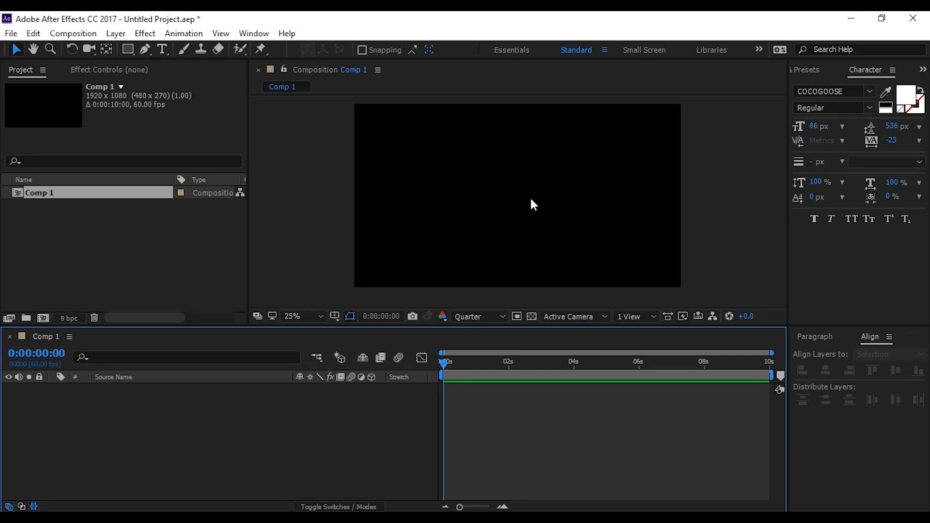
# Create a 1920 x 1080 px solid layer named Background in blue 0066FF.
pyautogui.rightClick(142, 426)
pyautogui.click(198, 296)
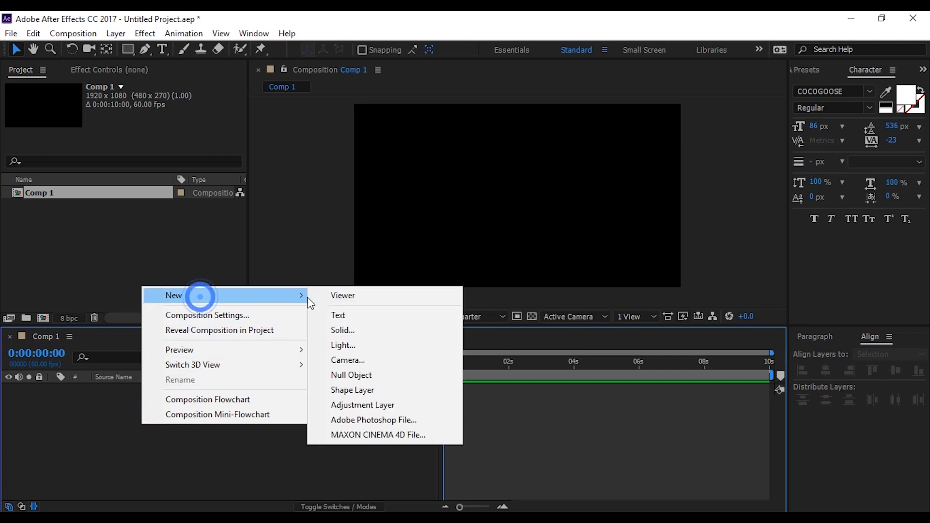
pyautogui.click(347, 330)
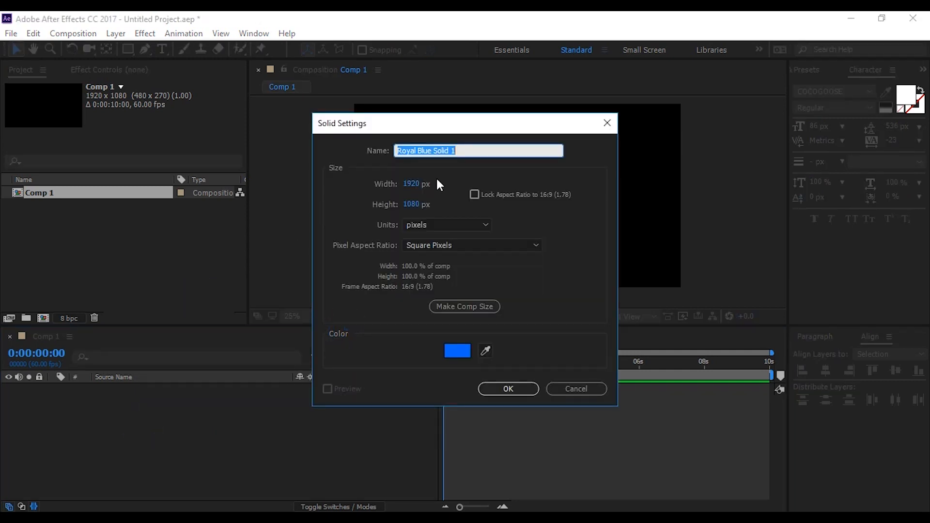
pyautogui.write('Background')
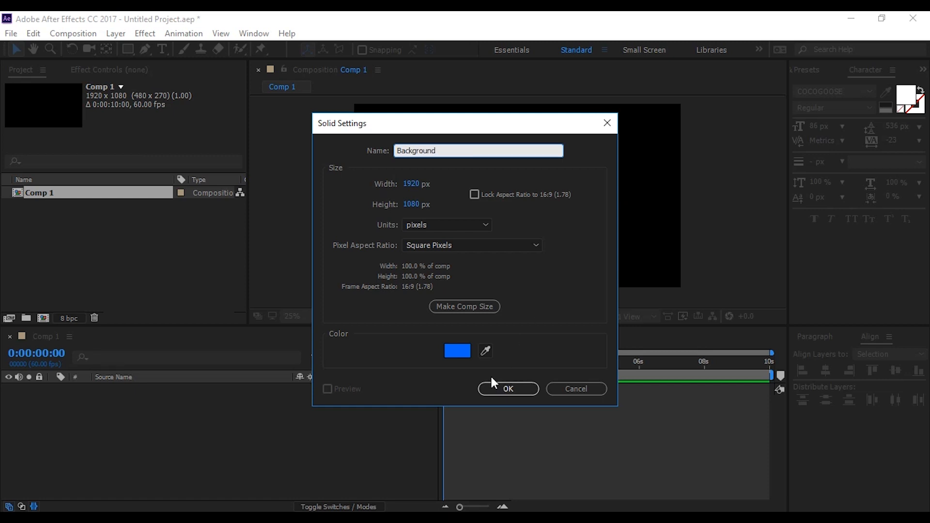
pyautogui.click(451, 352)
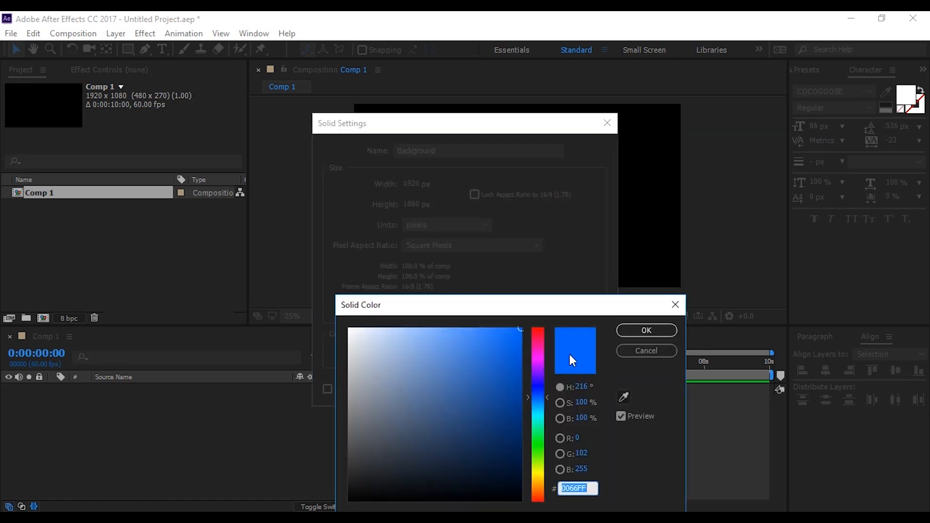
pyautogui.click(645, 331)
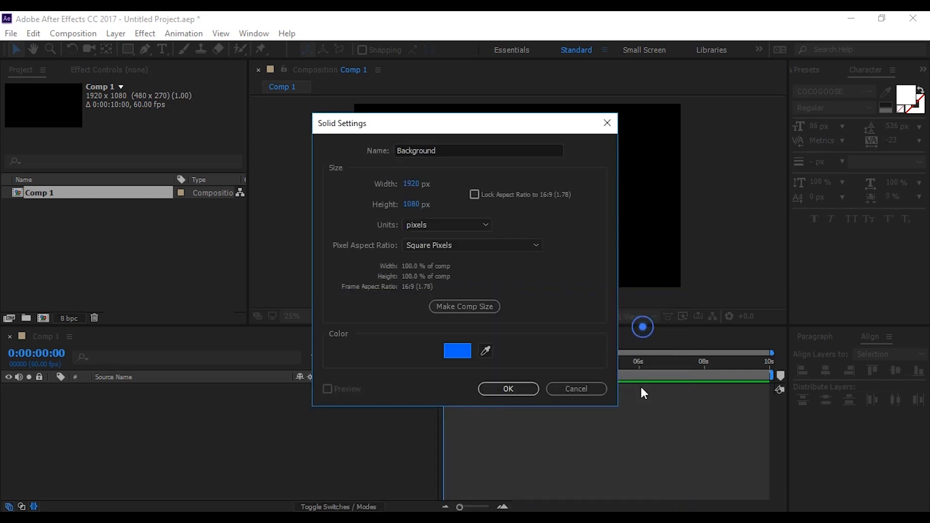
pyautogui.click(522, 391)
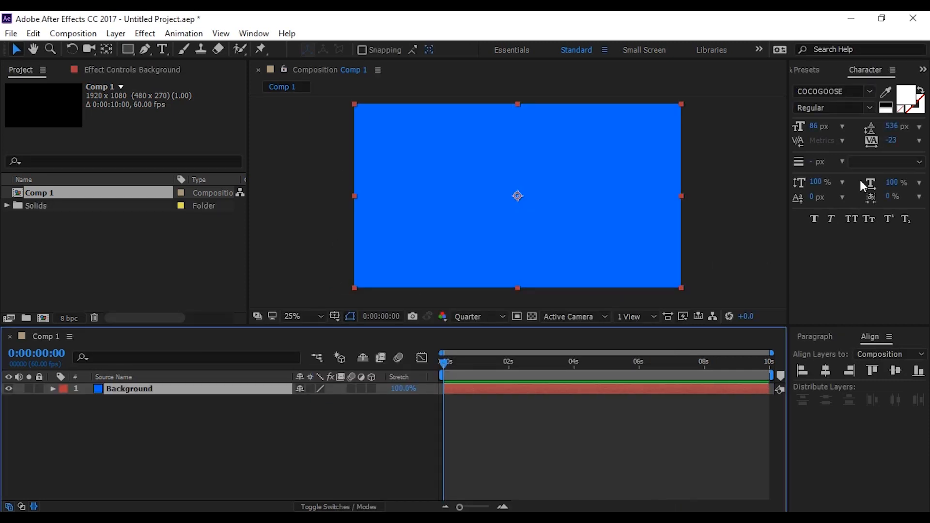
# Find the Gradient Ramp effect by searching for "ramp" and apply it to the Background layer.
pyautogui.click(803, 72)
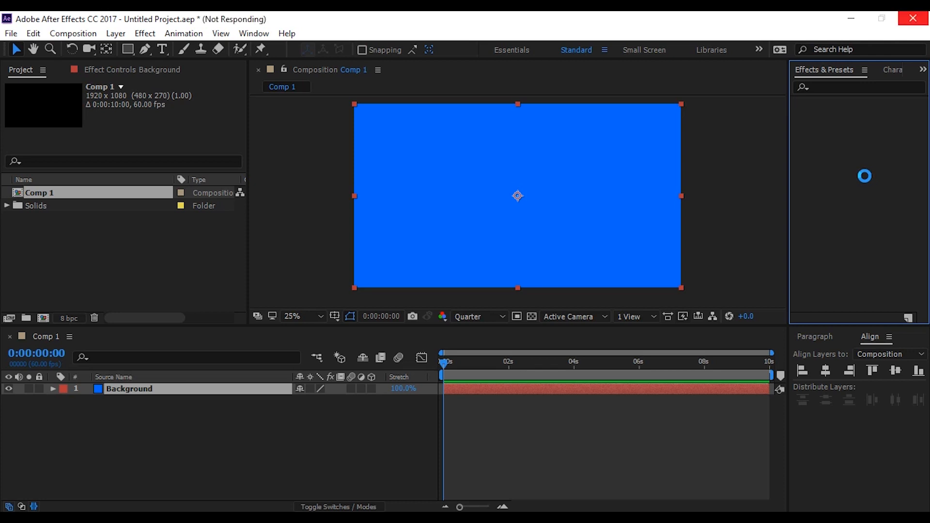
pyautogui.click(842, 86)
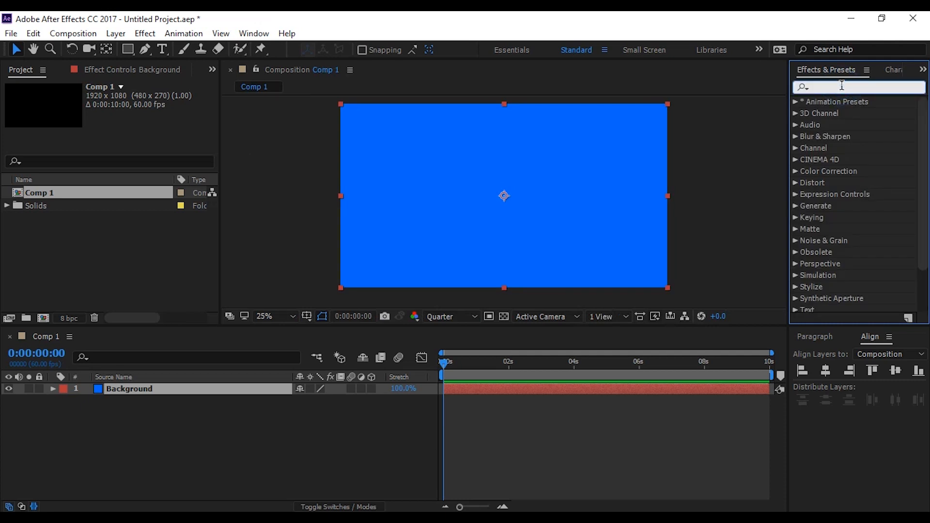
pyautogui.write('ramp')
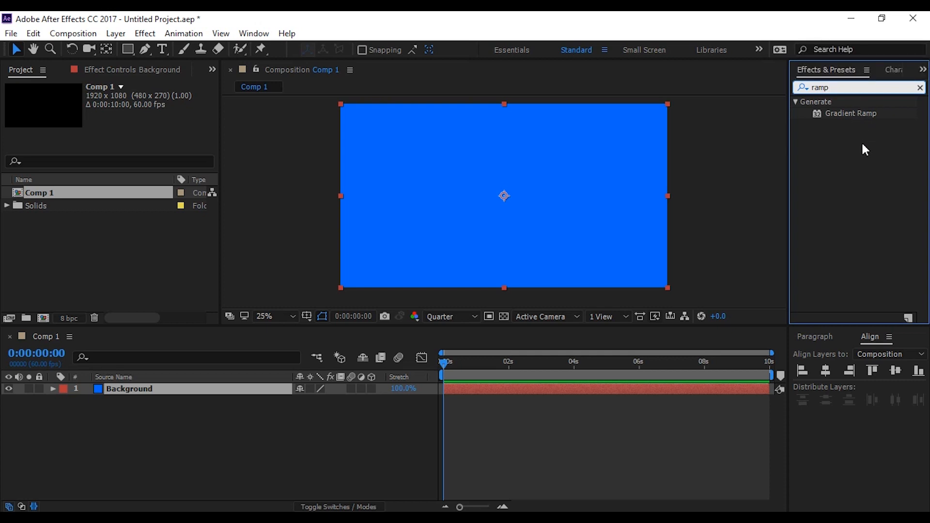
pyautogui.click(862, 143)
pyautogui.click(864, 89)
pyautogui.click(865, 116)
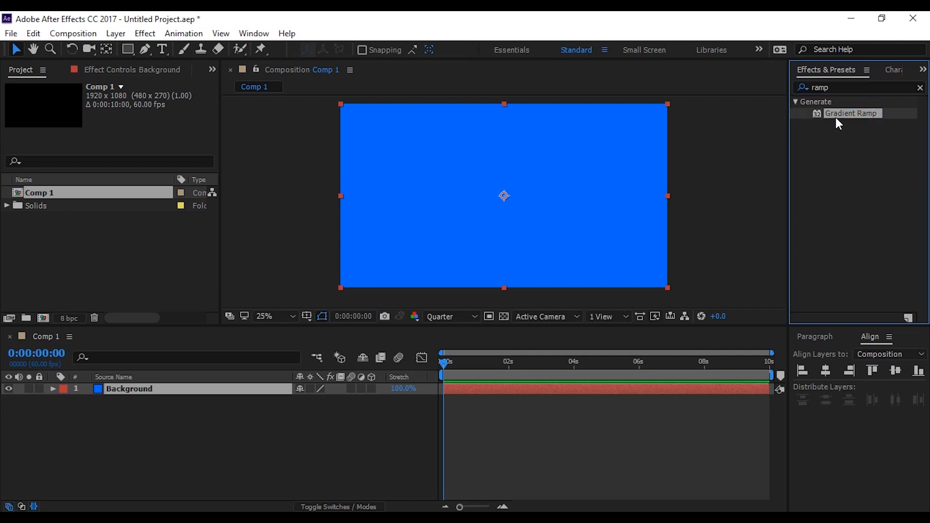
pyautogui.moveTo(846, 115); pyautogui.dragTo(161, 387)
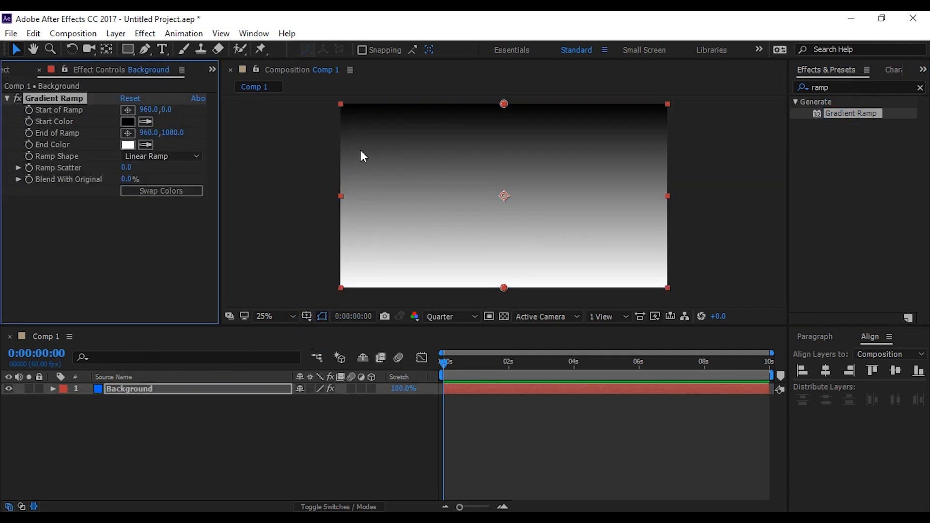
# Set the Gradient Ramp's start color to bright blue 0066FF.
pyautogui.click(128, 121)
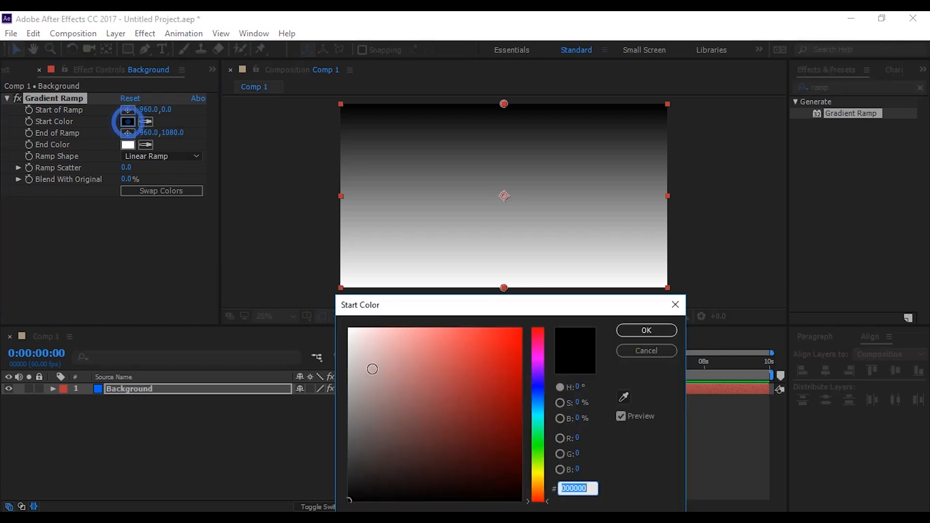
pyautogui.click(539, 398)
pyautogui.click(484, 395)
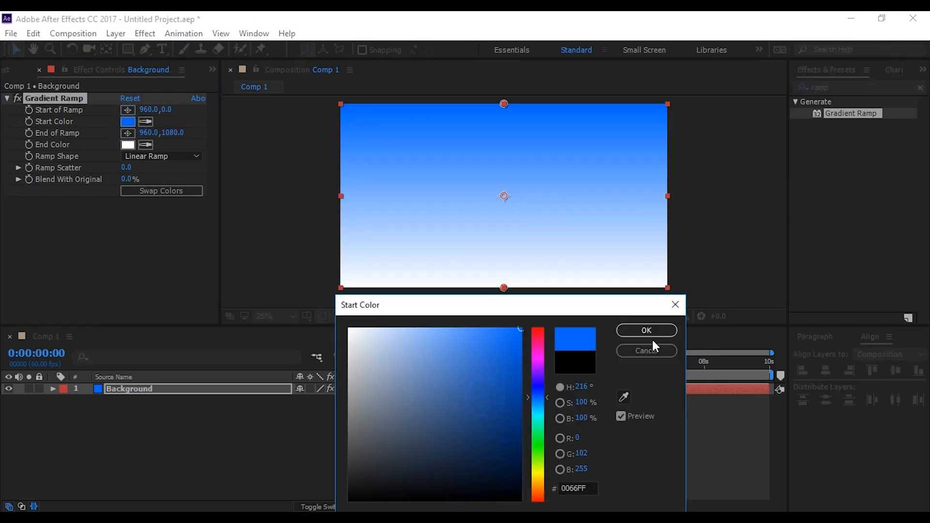
pyautogui.click(646, 329)
# Set the Gradient Ramp's end color to a very dark navy blue.
pyautogui.click(129, 145)
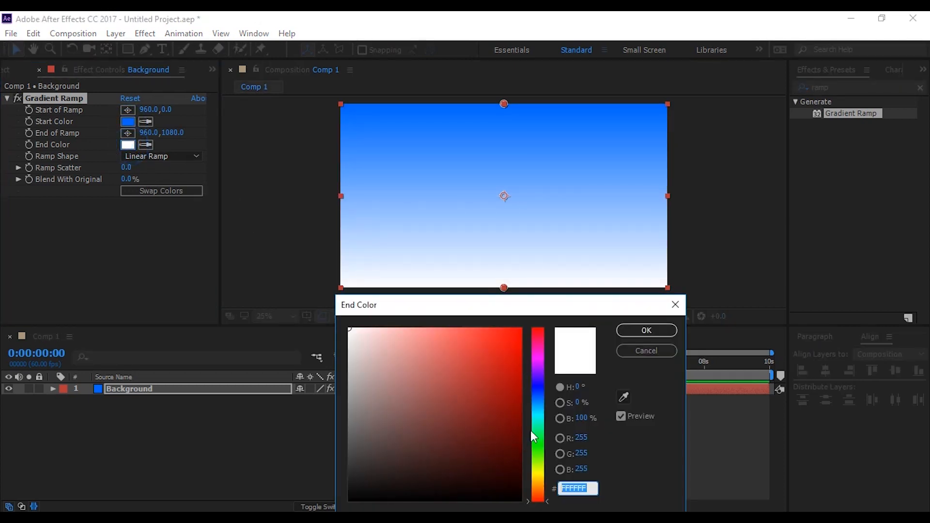
pyautogui.click(539, 389)
pyautogui.click(458, 459)
pyautogui.click(631, 331)
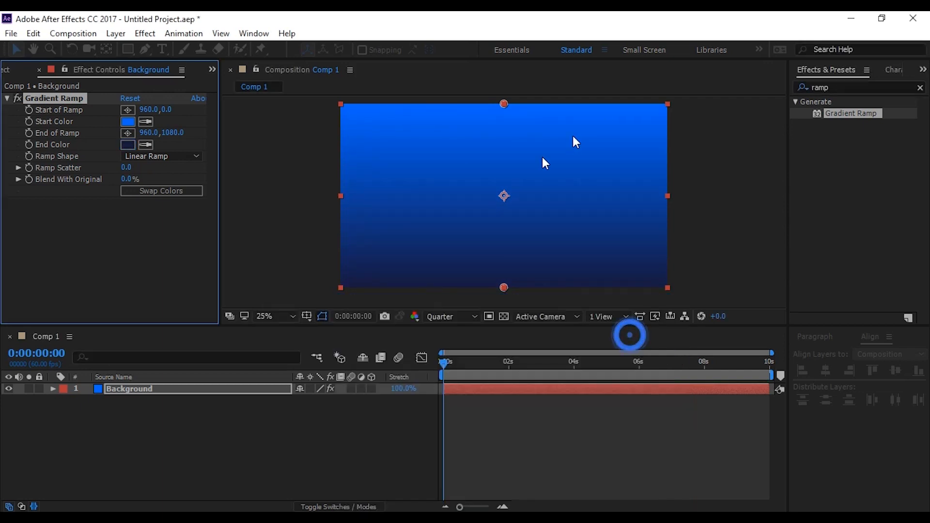
# Make the ramp a Radial Ramp, starting at about 956, 532 in the frame's centre and ending at about 1920, 2232 below the frame.
pyautogui.click(186, 156)
pyautogui.click(194, 185)
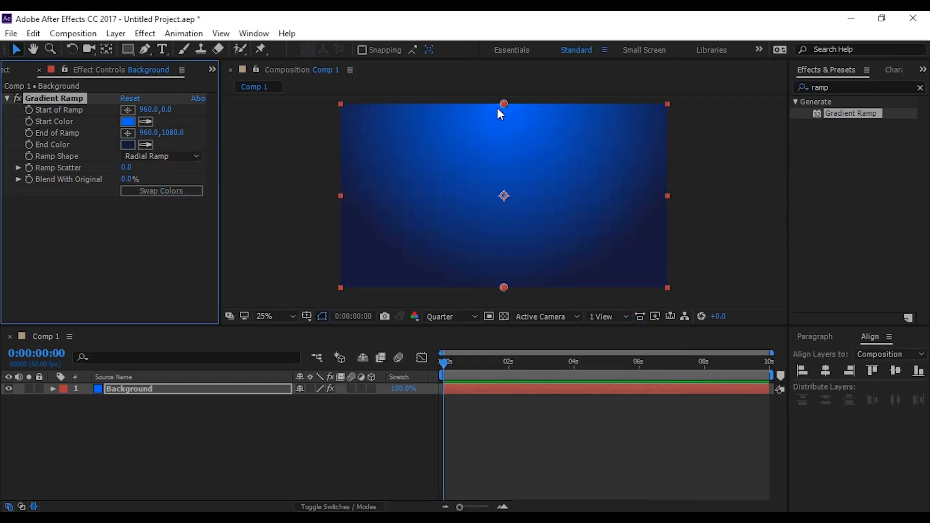
pyautogui.moveTo(504, 106); pyautogui.dragTo(545, 272)
pyautogui.scroll(-2, 504, 197)
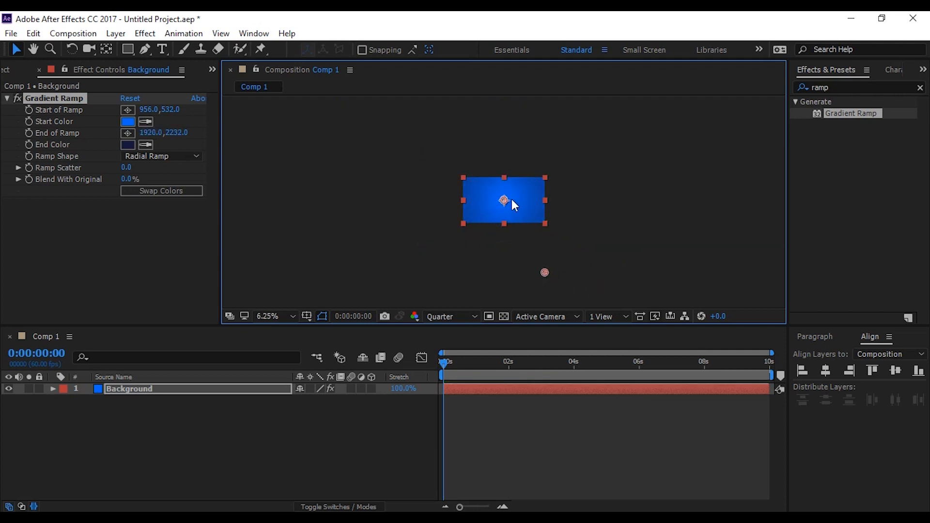
pyautogui.scroll(2, 507, 190)
# With no layer selected, draw a circle on a new shape layer near the frame's centre using the Ellipse tool, solid white fill and no stroke.
pyautogui.click(214, 433)
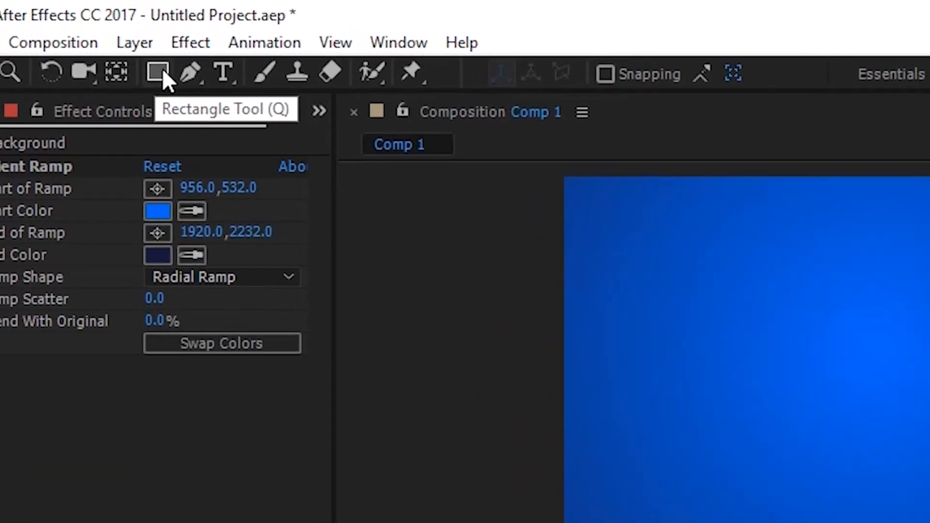
pyautogui.click(161, 74)
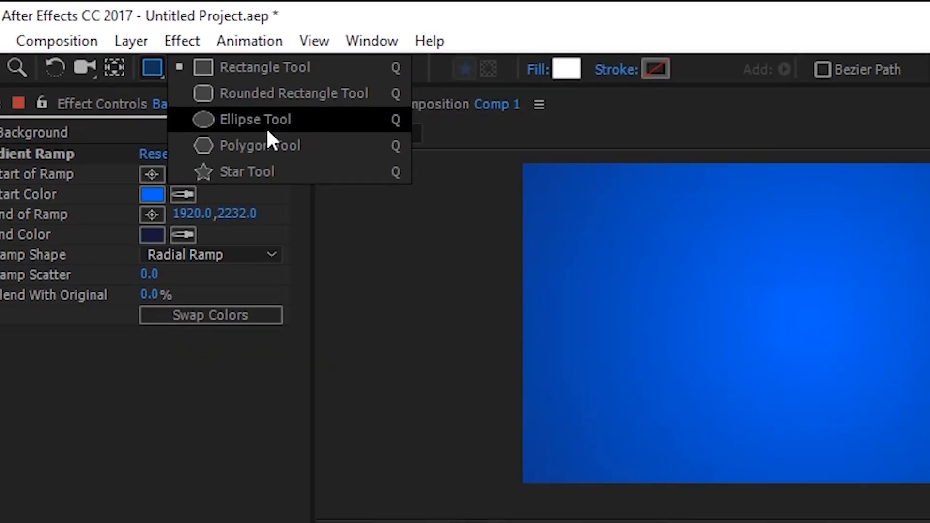
pyautogui.click(295, 145)
pyautogui.click(699, 78)
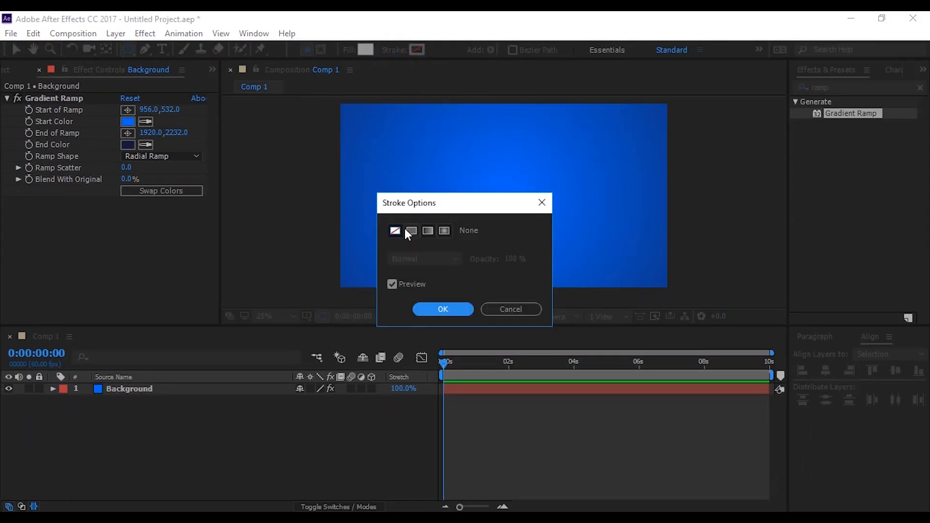
pyautogui.click(424, 314)
pyautogui.click(348, 51)
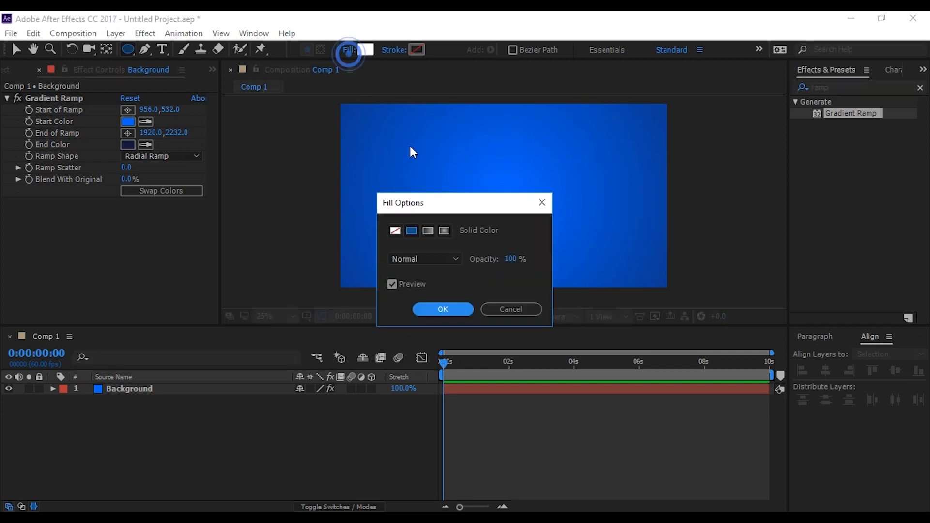
pyautogui.click(434, 312)
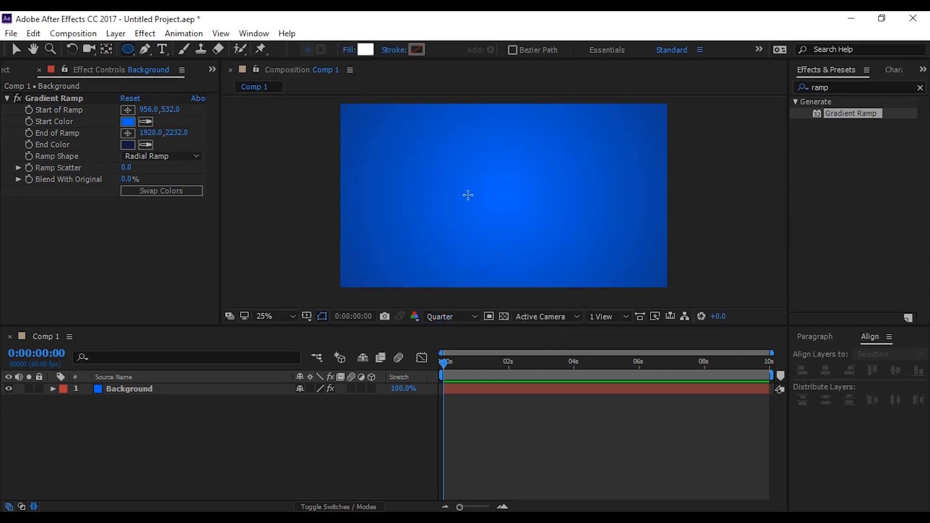
pyautogui.moveTo(469, 179); pyautogui.dragTo(541, 216)
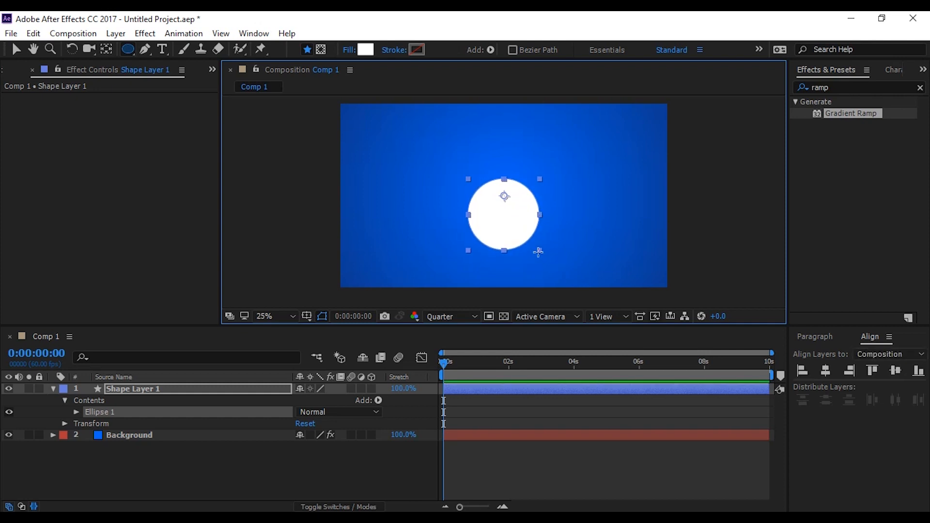
# Scale the white circle down evenly around its centre to roughly three quarters of its size.
pyautogui.click(16, 49)
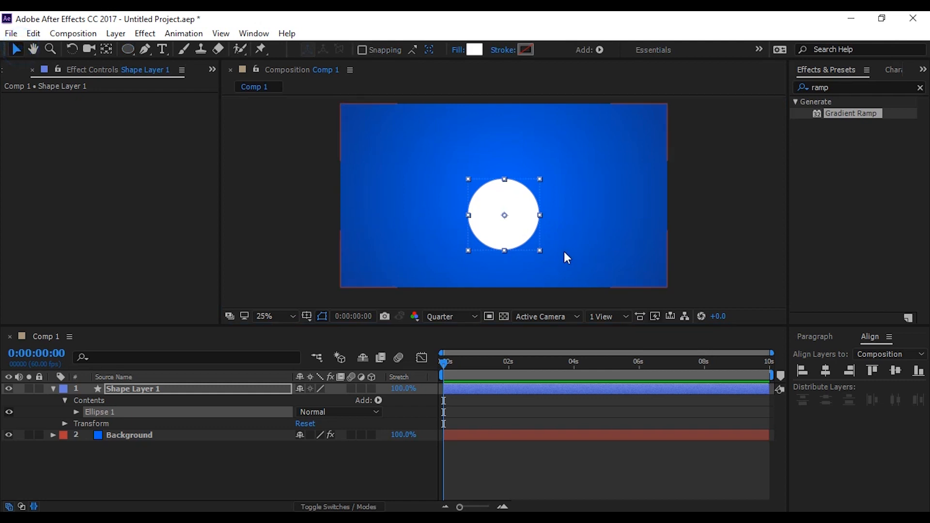
pyautogui.click(542, 251)
pyautogui.moveTo(541, 251); pyautogui.dragTo(531, 241)
# Collapse the shape layer's properties and rename the layer as circle.
pyautogui.click(52, 390)
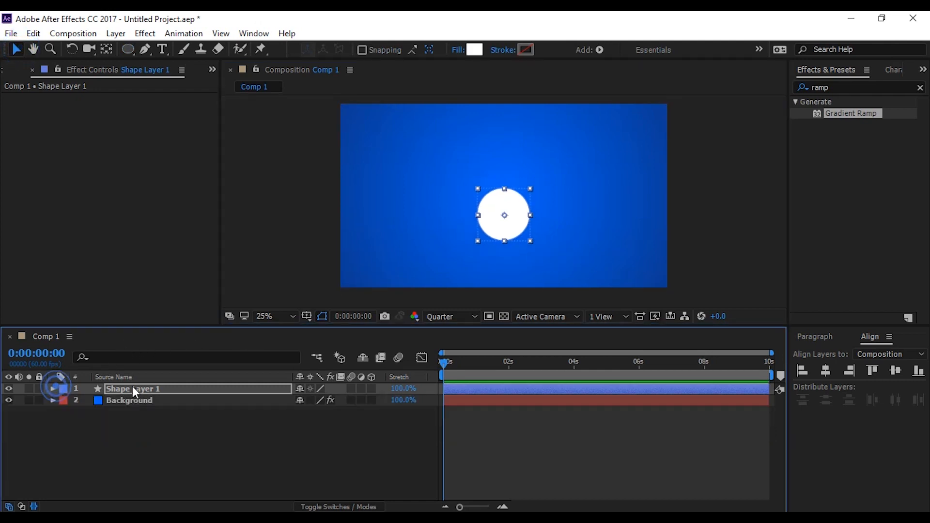
pyautogui.rightClick(161, 388)
pyautogui.click(350, 117)
pyautogui.write('ci')
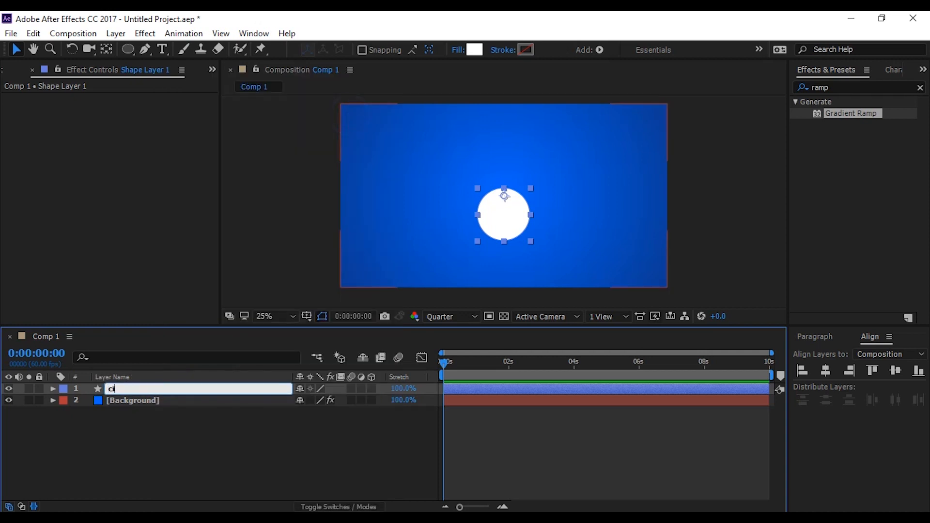
pyautogui.write('rcle')
pyautogui.press('Return')
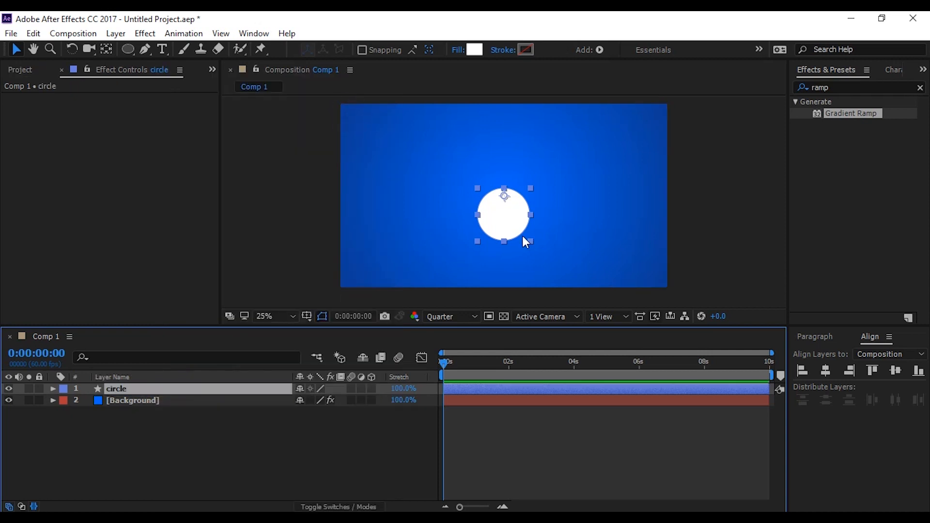
# Move the circle up towards the frame's centre and place its anchor point in the middle of the circle.
pyautogui.click(510, 223)
pyautogui.moveTo(510, 221); pyautogui.dragTo(510, 208)
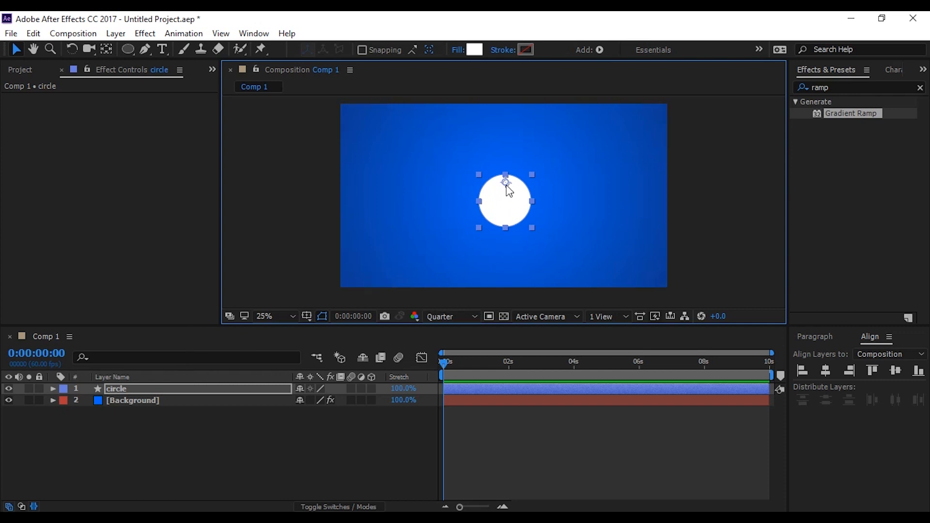
pyautogui.scroll(3, 505, 183)
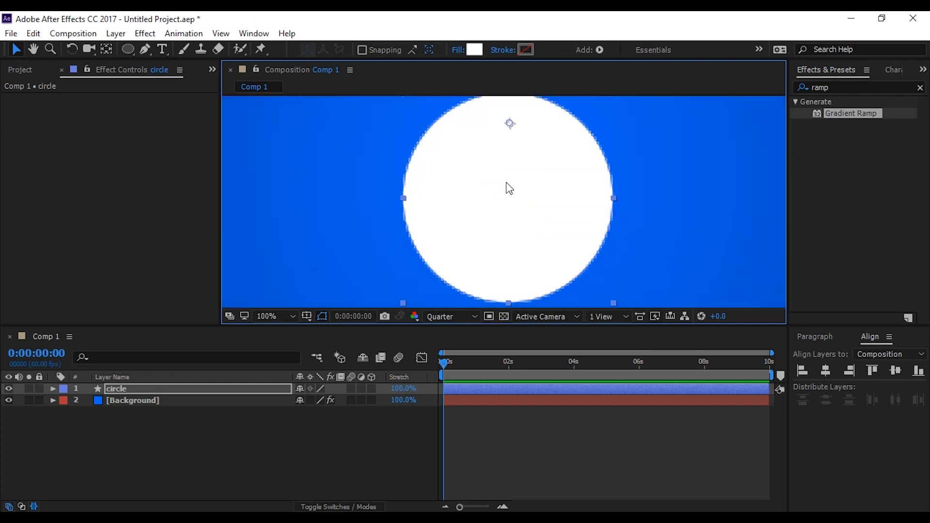
pyautogui.scroll(-3, 507, 149)
pyautogui.scroll(-1, 507, 174)
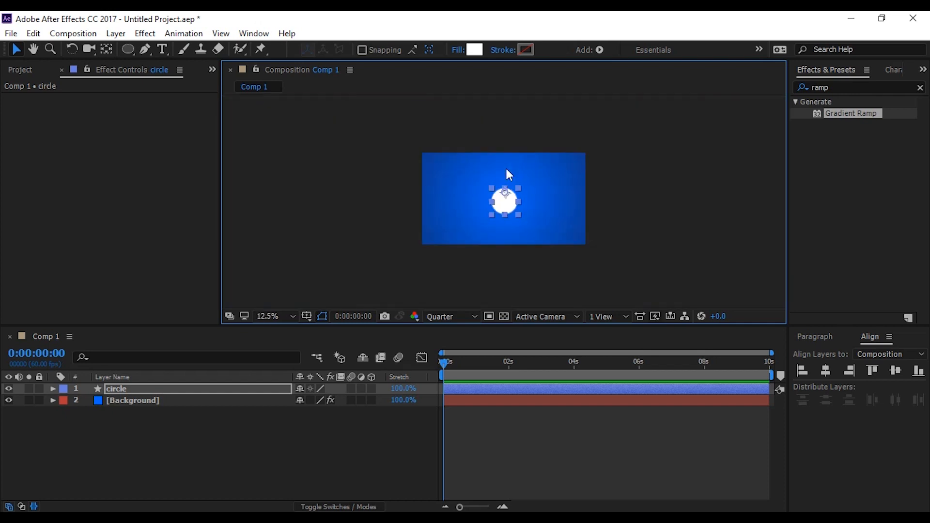
pyautogui.press('y')
pyautogui.scroll(1, 515, 217)
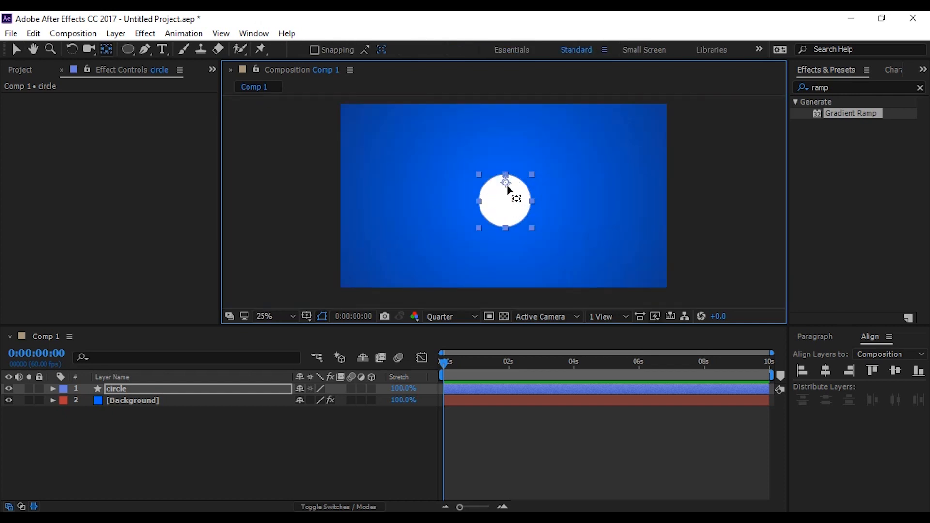
pyautogui.moveTo(506, 182); pyautogui.dragTo(507, 205)
pyautogui.click(17, 48)
# Align the circle layer horizontally and vertically to the centre of the composition.
pyautogui.click(870, 336)
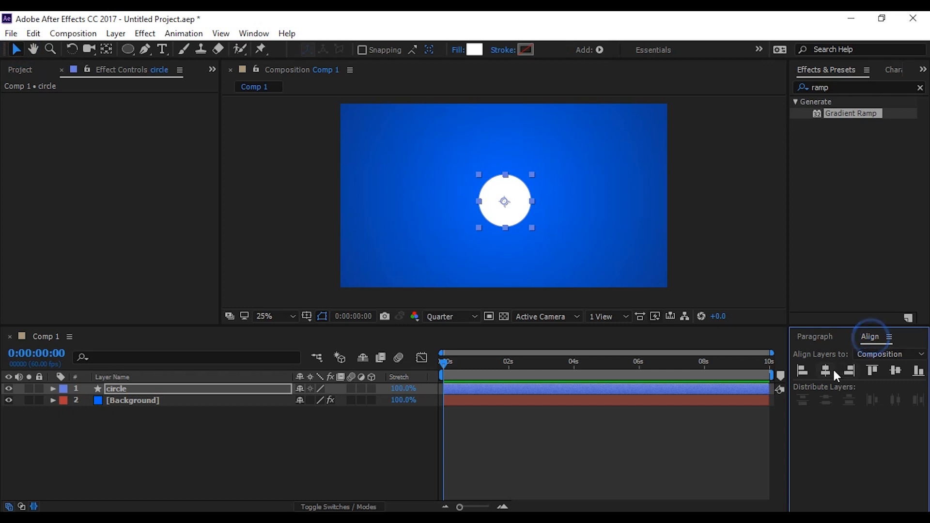
pyautogui.click(827, 370)
pyautogui.click(896, 370)
pyautogui.click(826, 370)
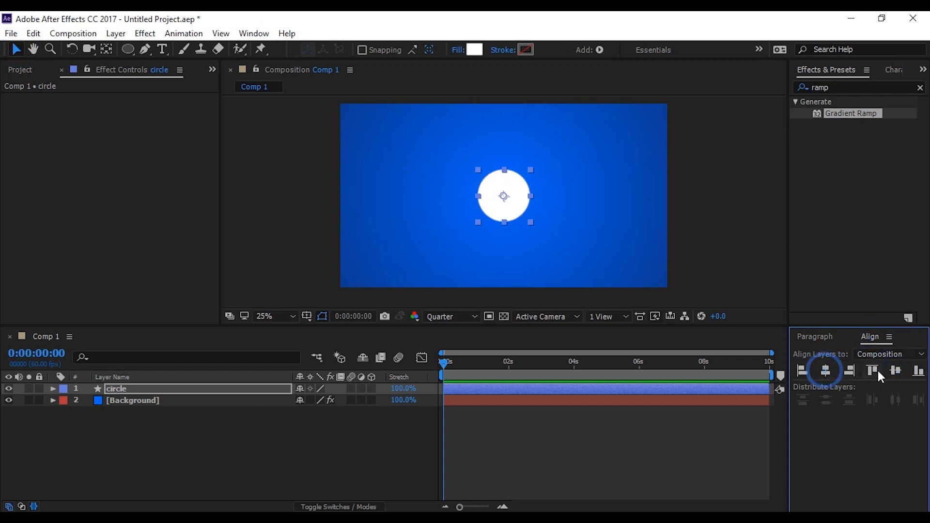
# Align the circle layer vertically to the centre of the composition and deselect it.
pyautogui.click(895, 370)
pyautogui.click(254, 33)
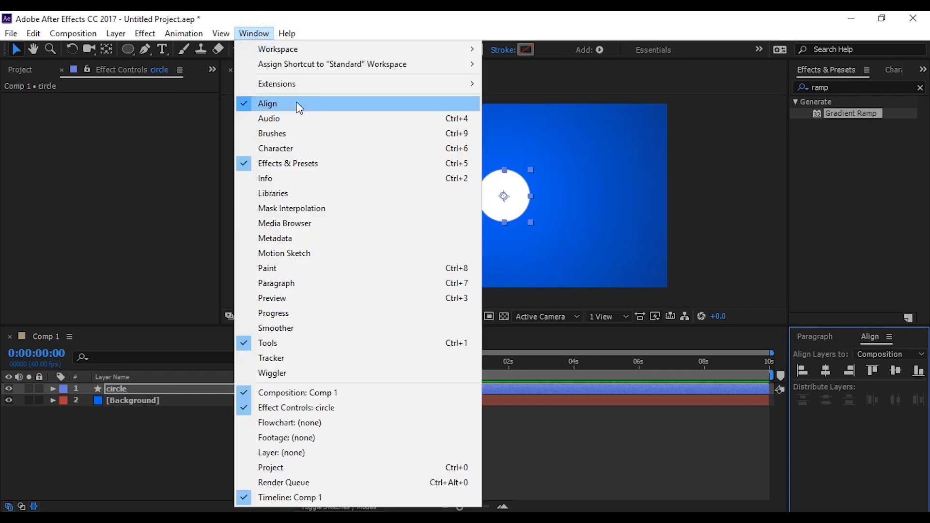
pyautogui.click(650, 28)
pyautogui.click(269, 457)
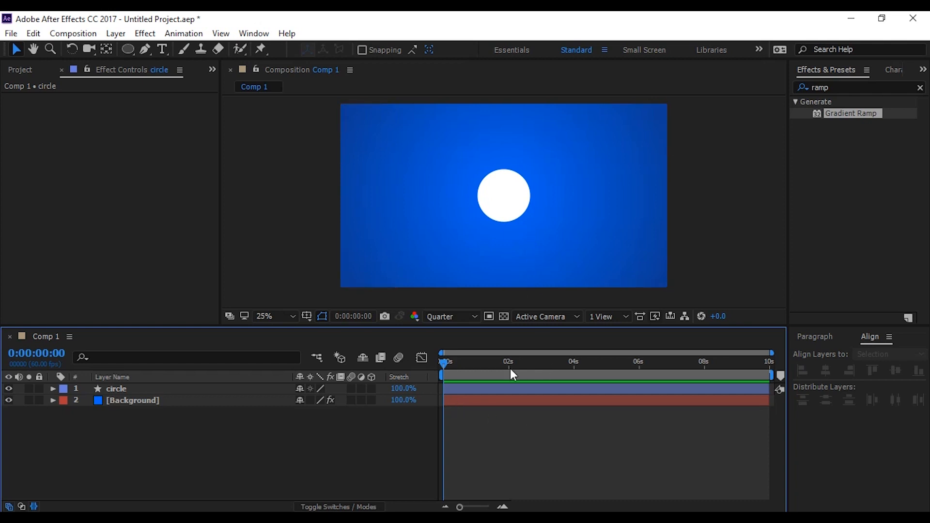
# Start animating the circle layer's Position with a keyframe at 0:00:00:27.
pyautogui.click(470, 507)
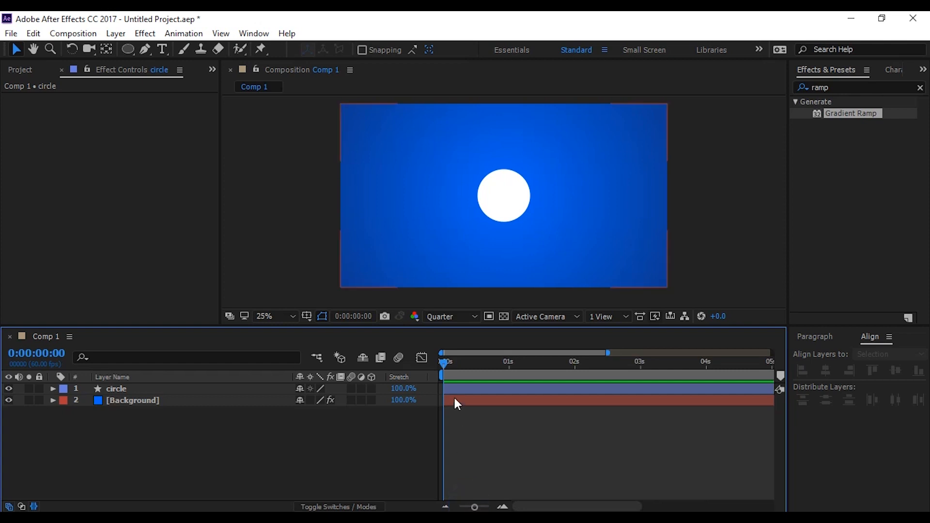
pyautogui.moveTo(444, 364); pyautogui.dragTo(474, 362)
pyautogui.click(130, 388)
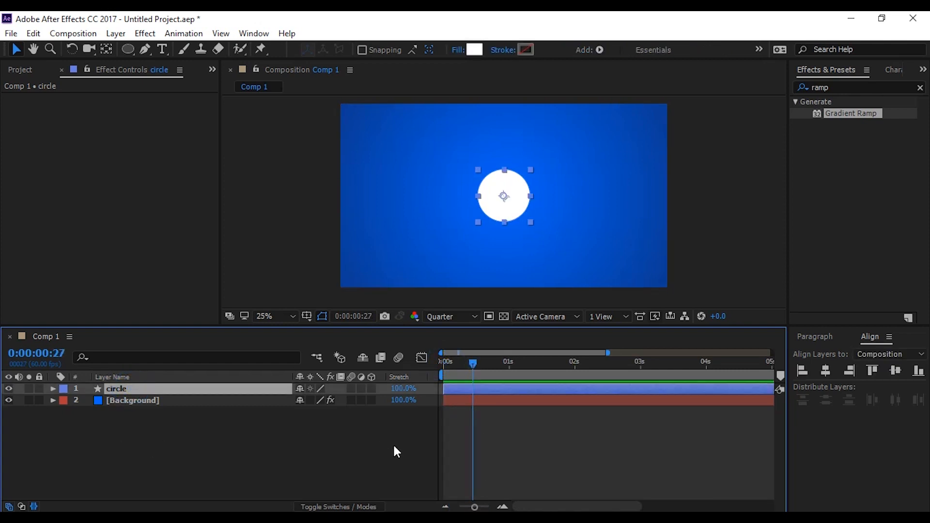
pyautogui.press('p')
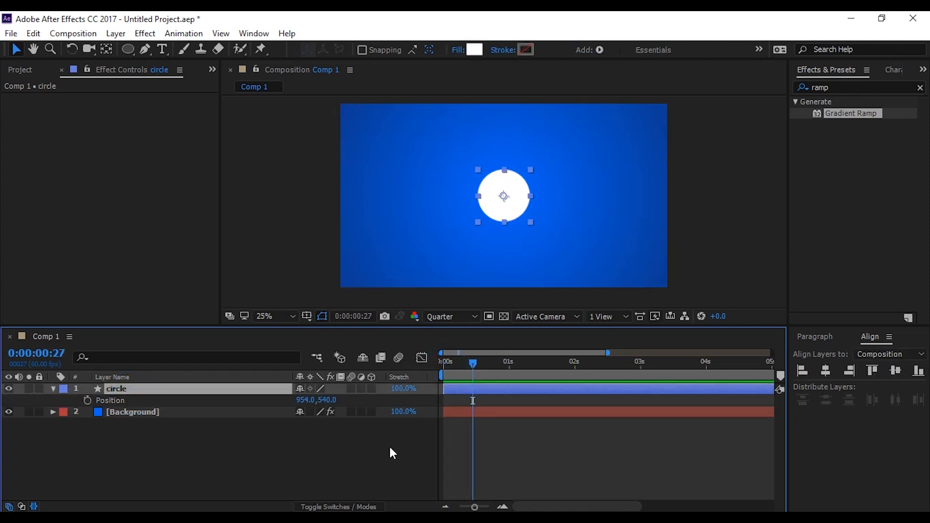
pyautogui.click(88, 400)
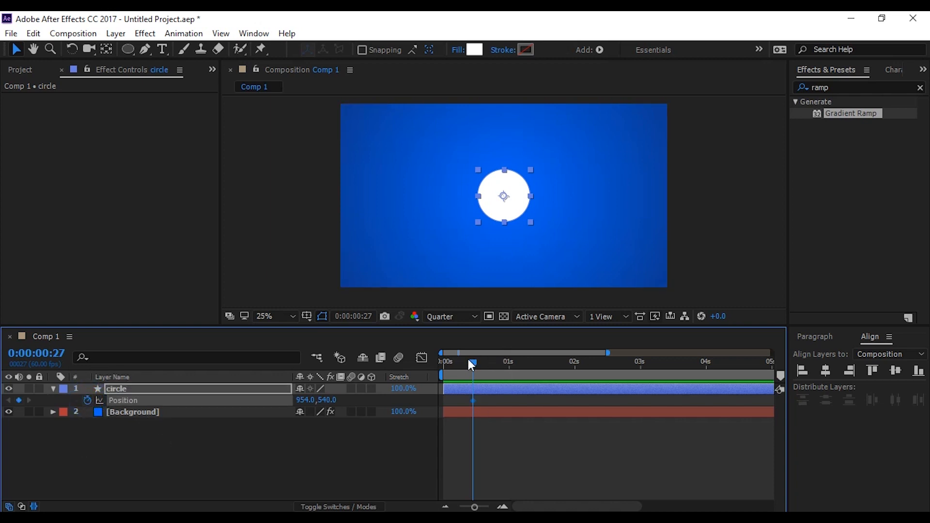
# At 0:00:00:00, move the circle outside the frame's upper-left corner, to about -402, 32, and preview the motion.
pyautogui.moveTo(473, 364); pyautogui.dragTo(436, 366)
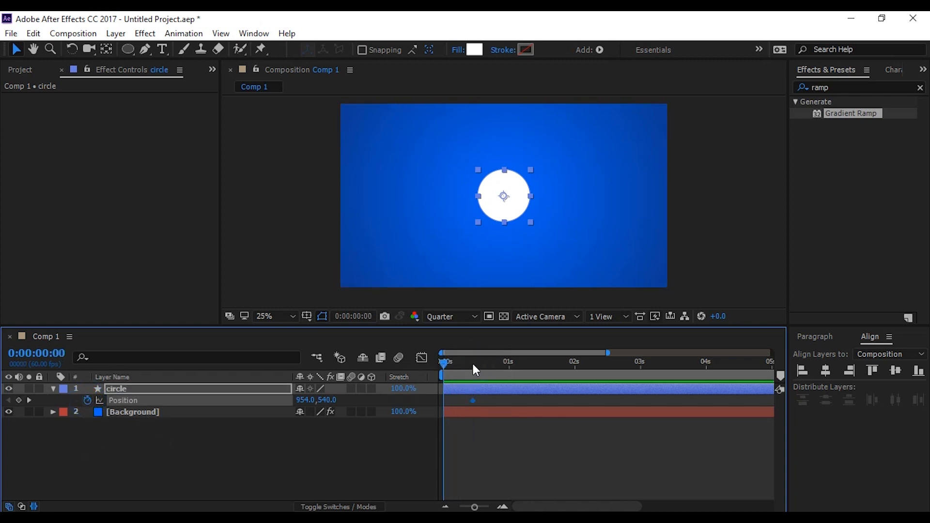
pyautogui.moveTo(515, 204); pyautogui.dragTo(284, 117)
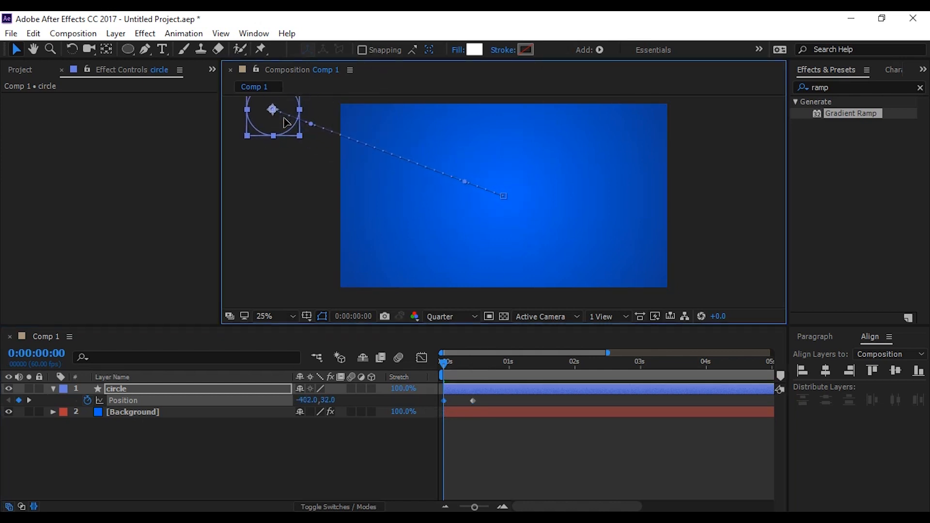
pyautogui.click(355, 447)
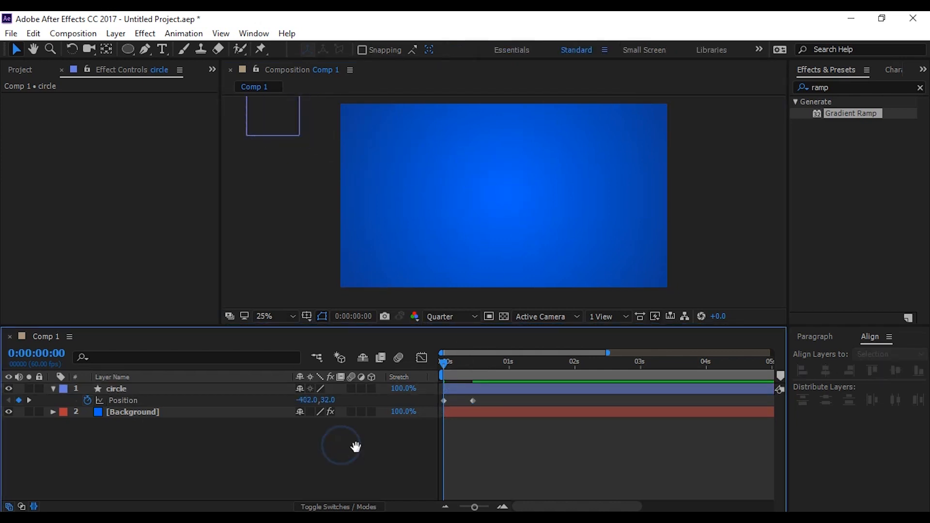
pyautogui.press('space')
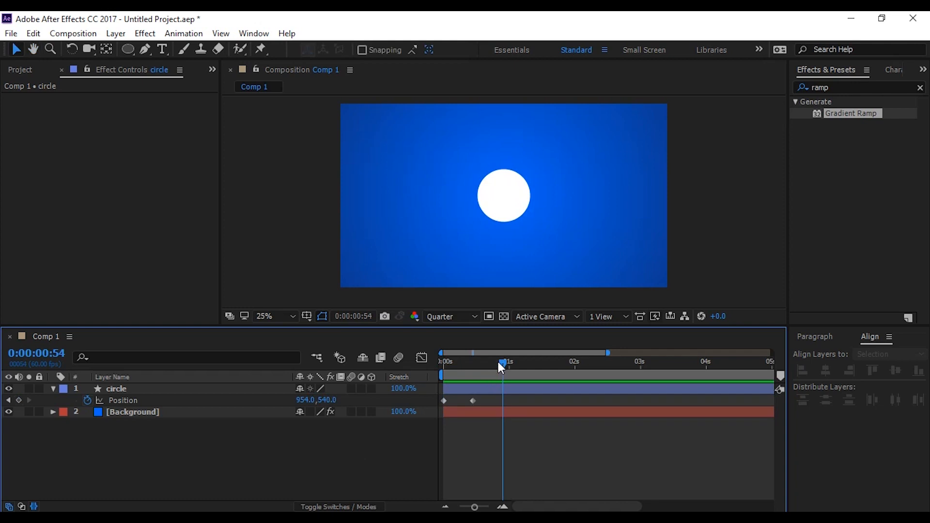
pyautogui.click(498, 362)
pyautogui.moveTo(444, 364); pyautogui.dragTo(489, 402)
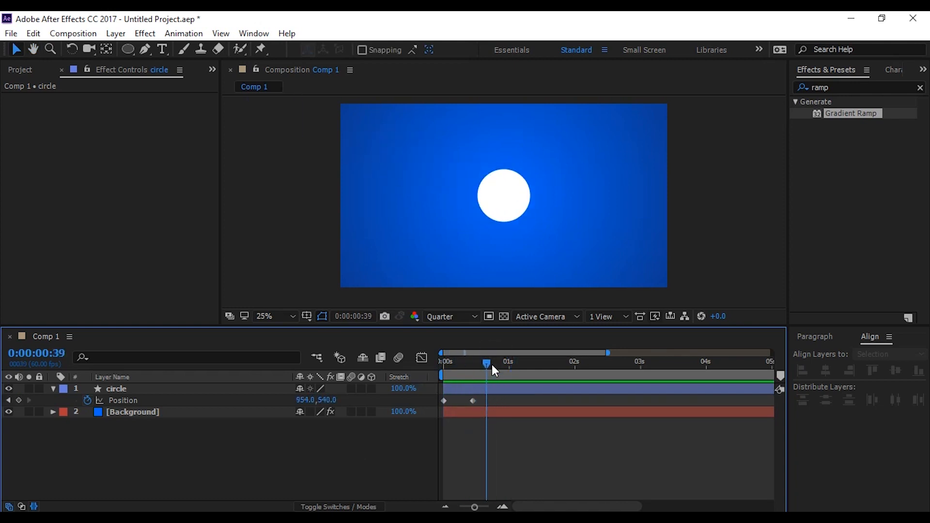
# Curve the circle's motion path by extending the start handle down below the frame and the end handle far out past its right edge.
pyautogui.click(473, 401)
pyautogui.moveTo(480, 398); pyautogui.dragTo(434, 415)
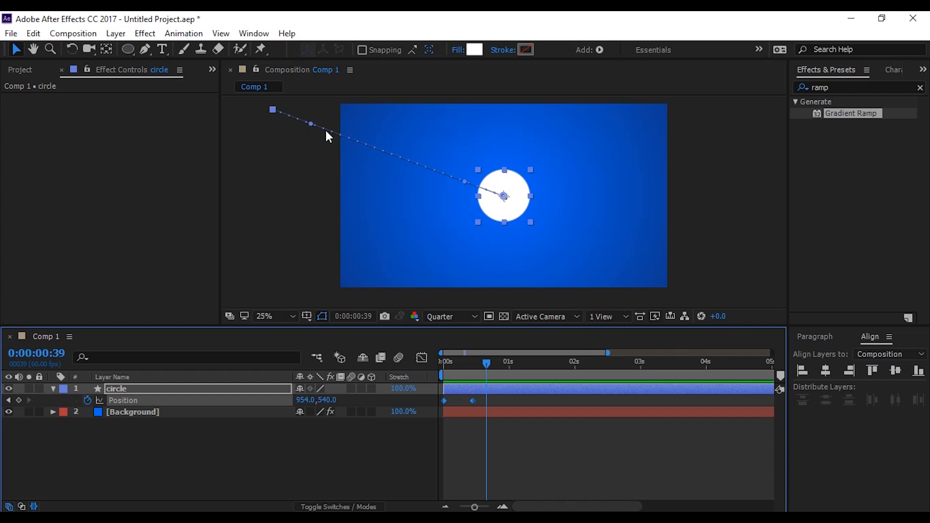
pyautogui.scroll(2, 448, 184)
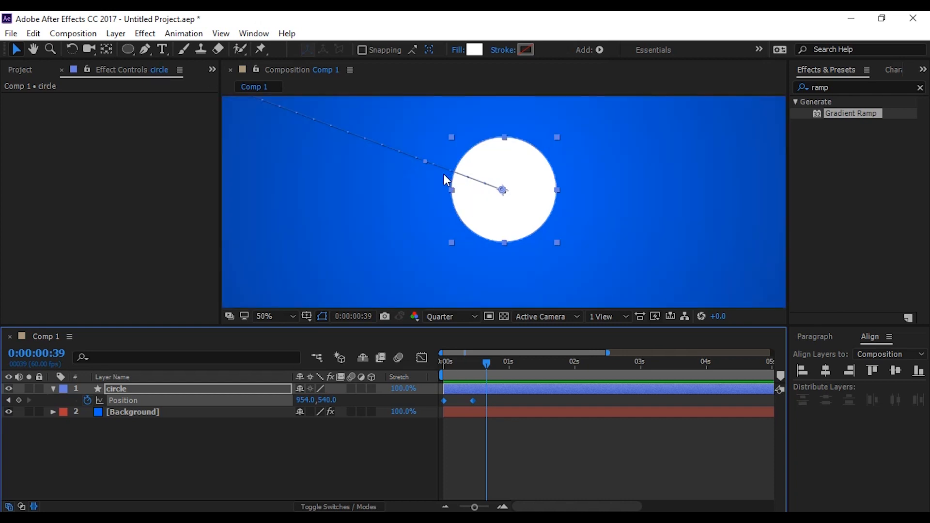
pyautogui.scroll(2, 431, 167)
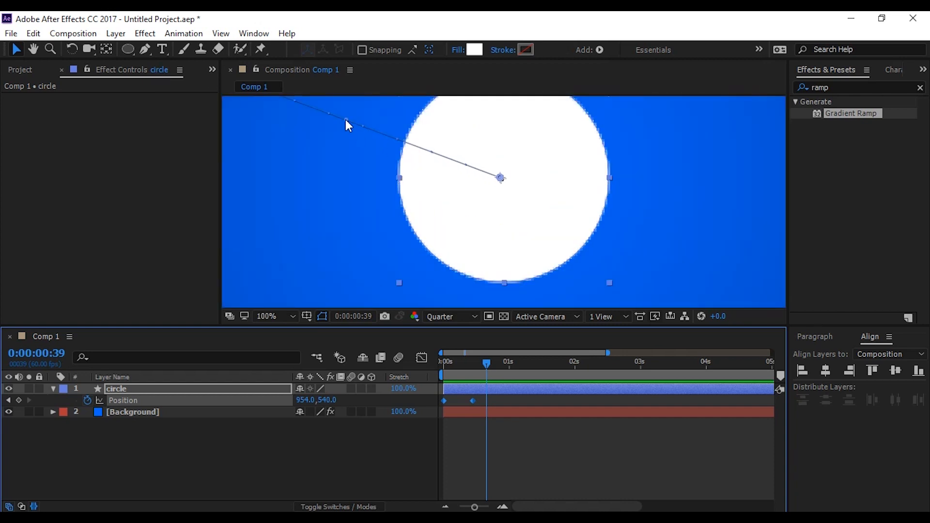
pyautogui.scroll(-2, 409, 147)
pyautogui.scroll(-2, 427, 165)
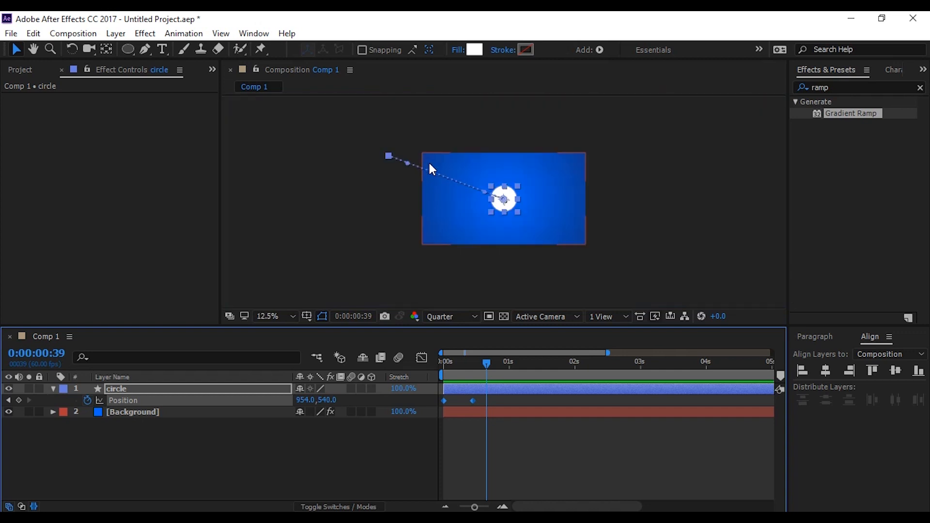
pyautogui.moveTo(484, 192); pyautogui.dragTo(694, 234)
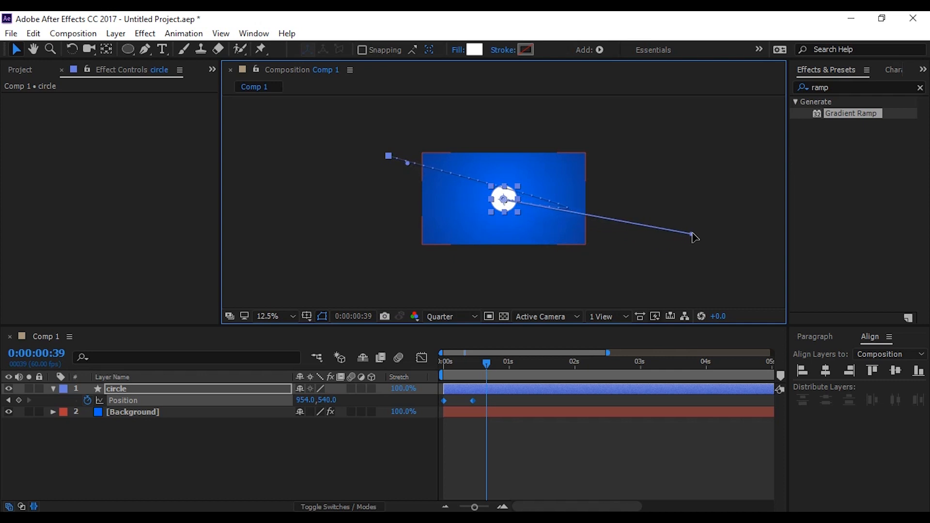
pyautogui.moveTo(407, 165); pyautogui.dragTo(434, 281)
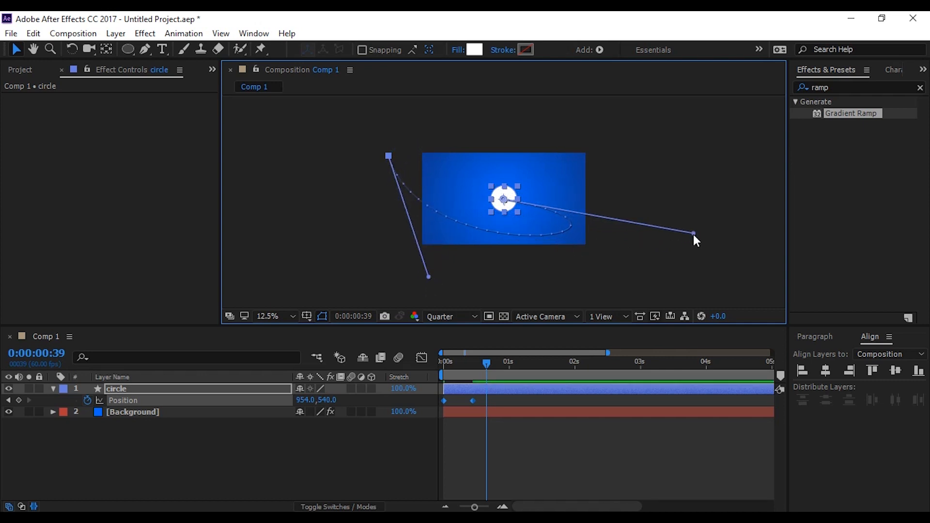
pyautogui.moveTo(693, 234); pyautogui.dragTo(706, 216)
# Play the circle's curved motion from the start of the composition and return to the first frame.
pyautogui.moveTo(487, 369); pyautogui.dragTo(382, 403)
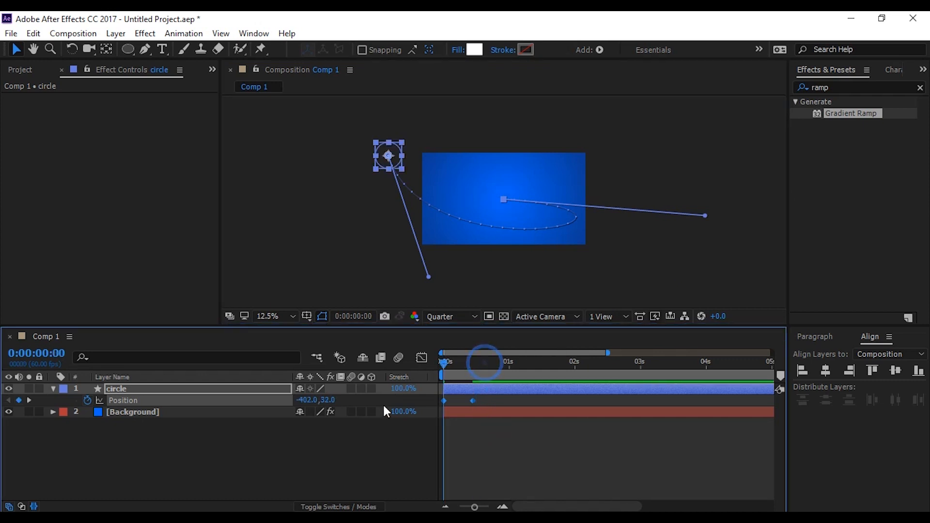
pyautogui.click(377, 427)
pyautogui.press('space')
pyautogui.press('space')
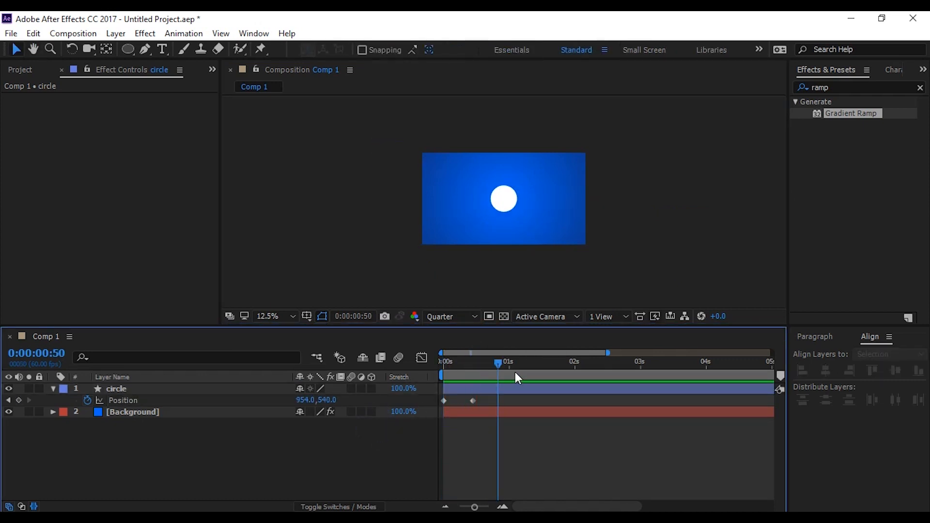
pyautogui.moveTo(493, 360); pyautogui.dragTo(423, 381)
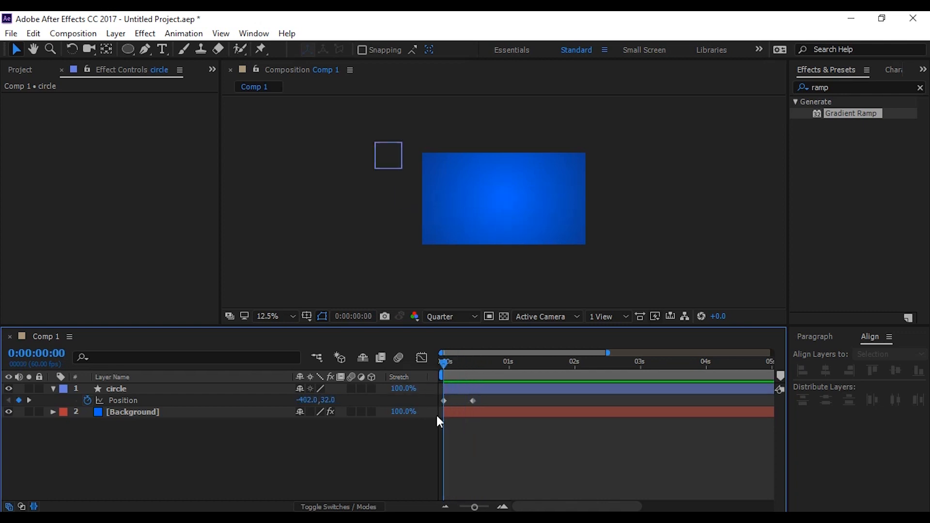
# Apply Easy Ease to both Position keyframes of the circle layer.
pyautogui.moveTo(482, 398); pyautogui.dragTo(416, 414)
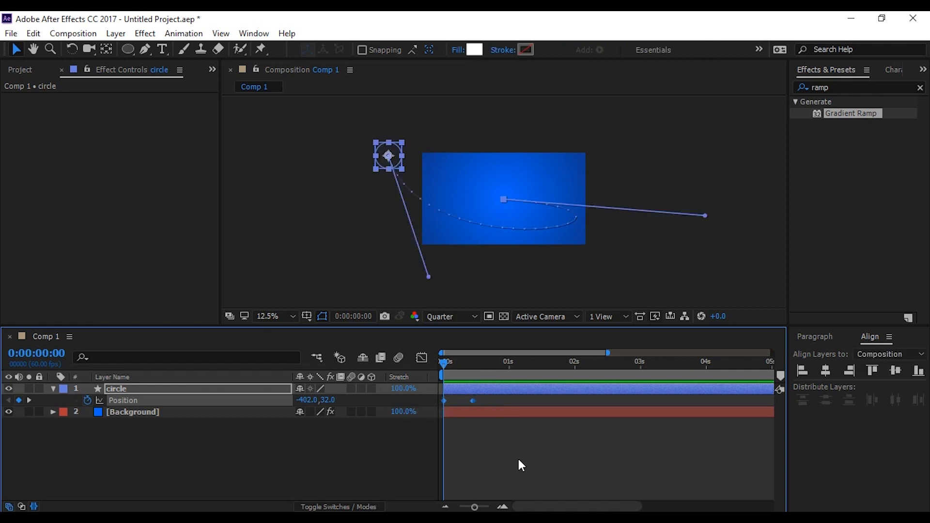
pyautogui.rightClick(472, 402)
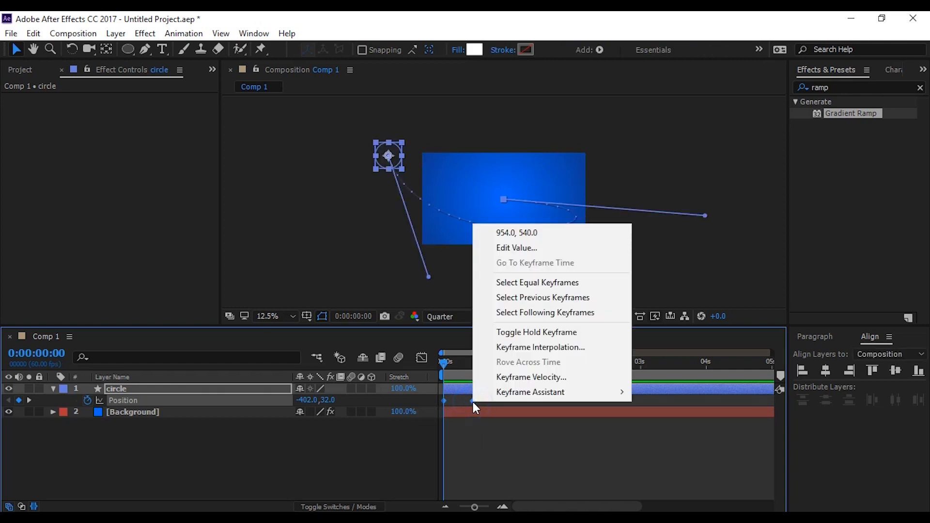
pyautogui.moveTo(534, 391)
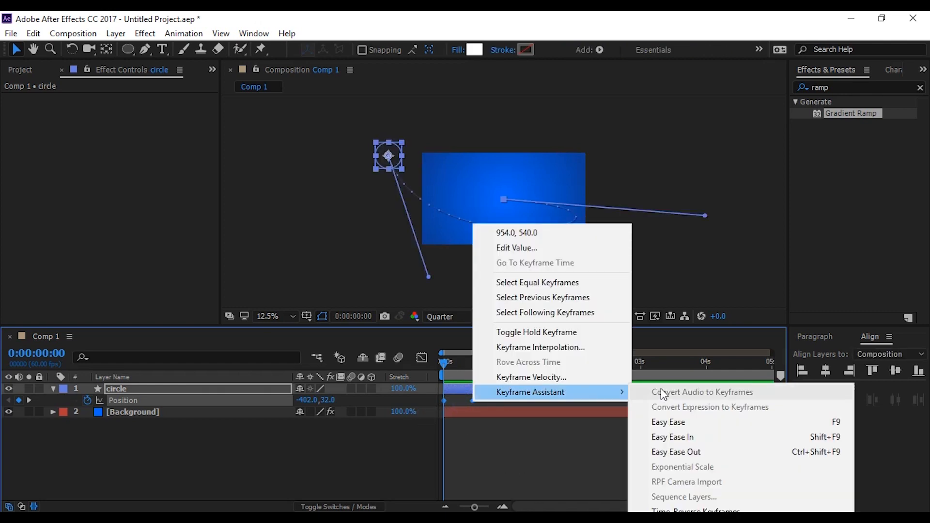
pyautogui.click(671, 426)
pyautogui.click(339, 463)
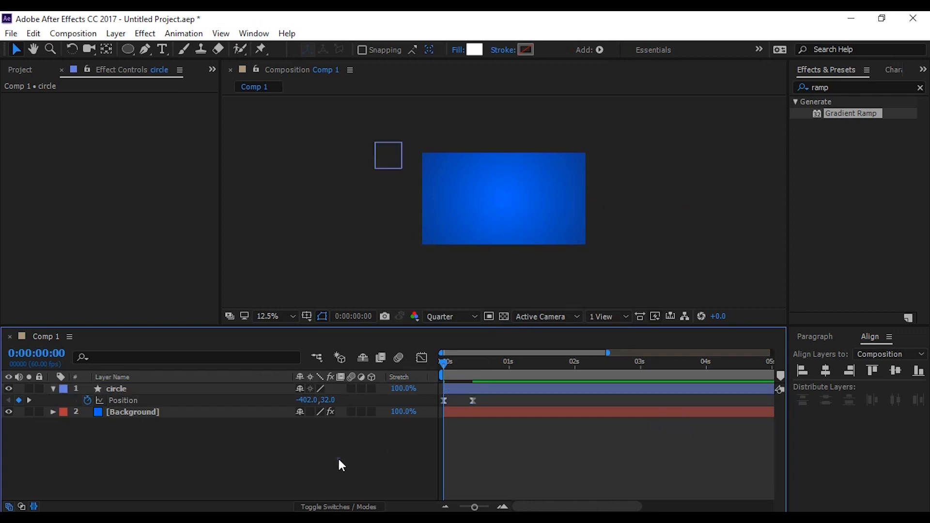
# Play the circle's eased motion from the first frame to check its timing.
pyautogui.press('space')
pyautogui.press('space')
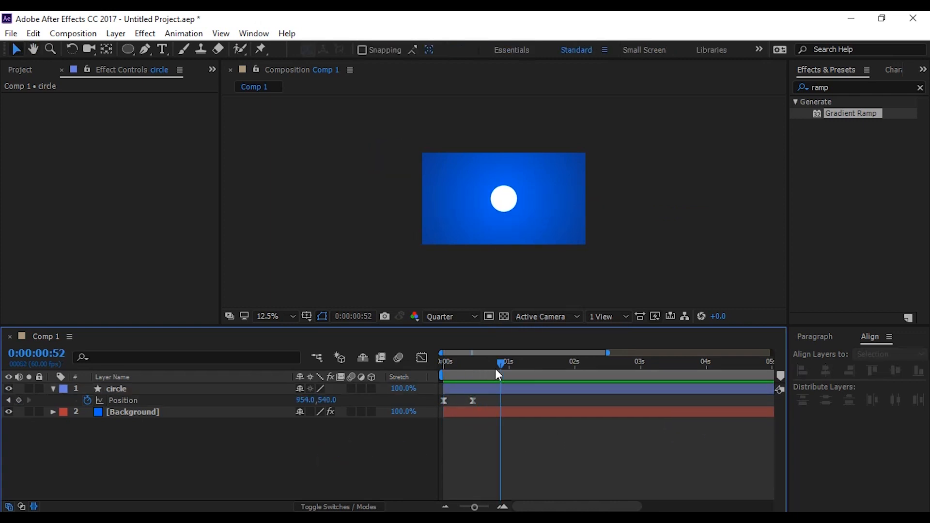
pyautogui.moveTo(495, 367); pyautogui.dragTo(417, 366)
pyautogui.press('space')
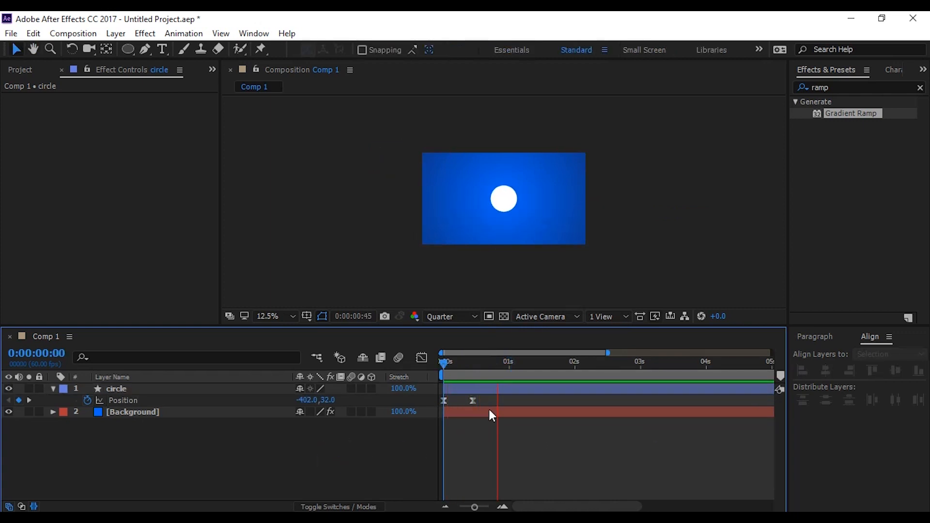
pyautogui.press('space')
# Move the circle's second Position keyframe to about frame 44 and preview the slower motion.
pyautogui.moveTo(475, 400); pyautogui.dragTo(491, 401)
pyautogui.press('Home')
pyautogui.click(188, 460)
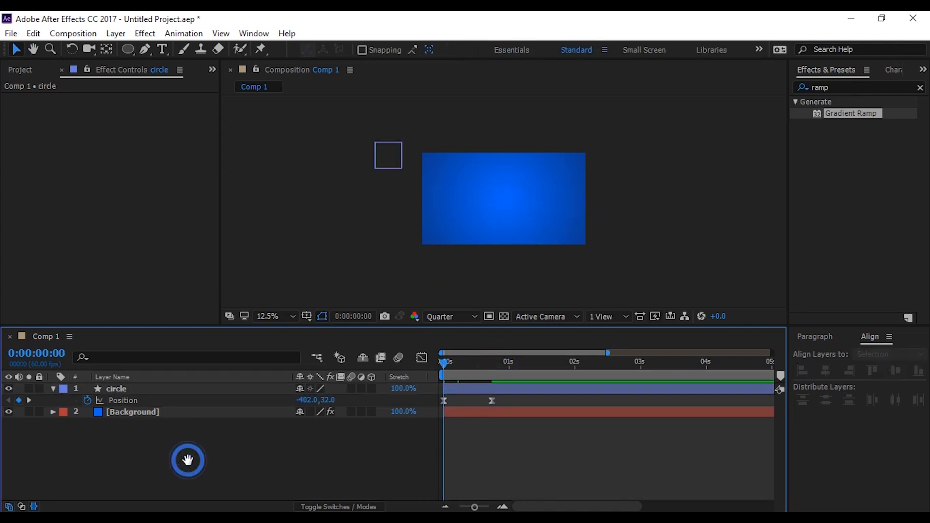
pyautogui.press('space')
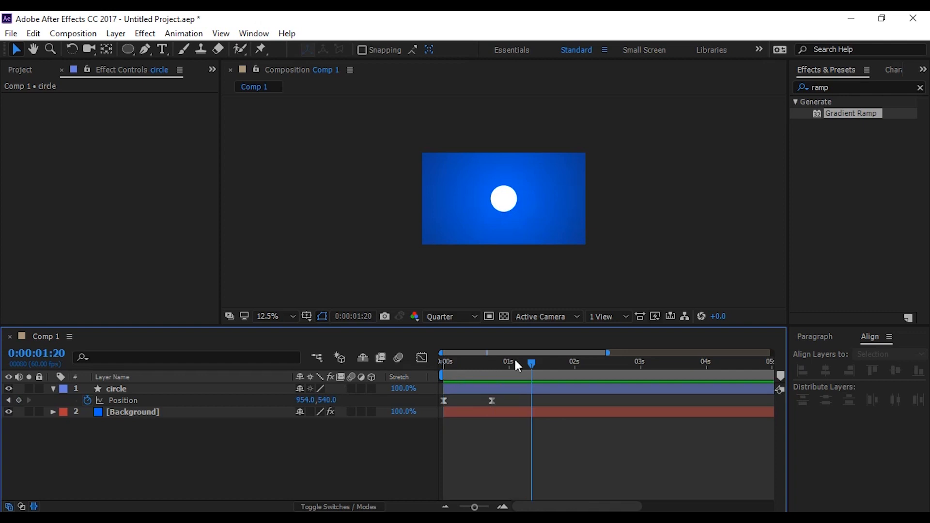
pyautogui.click(527, 358)
pyautogui.press('space')
# In the speed graph of the circle's Position, extend the last keyframe's influence handle towards the start for a more gradual slowdown.
pyautogui.click(507, 401)
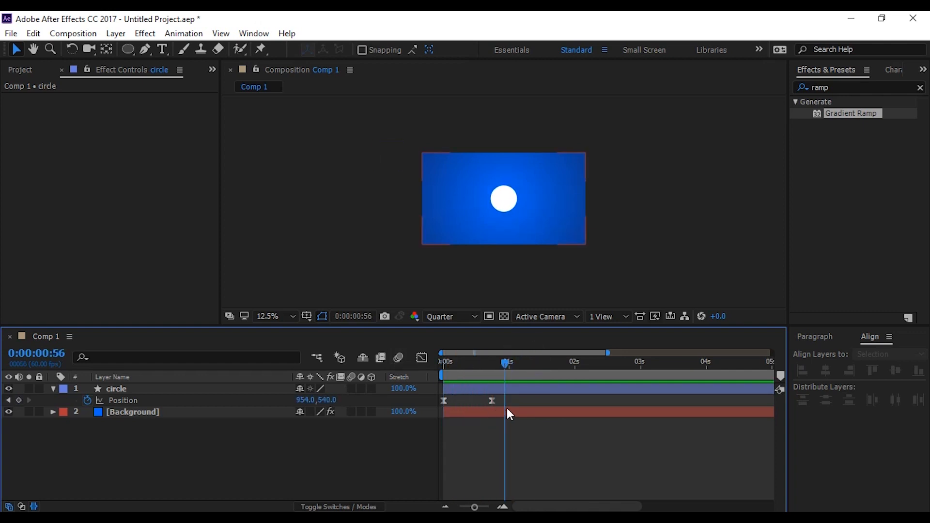
pyautogui.moveTo(458, 406); pyautogui.dragTo(424, 407)
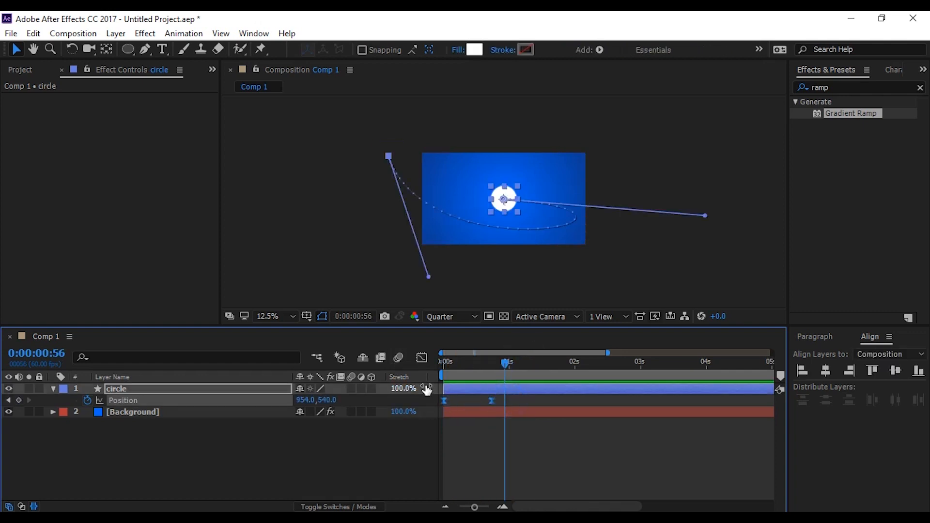
pyautogui.click(426, 359)
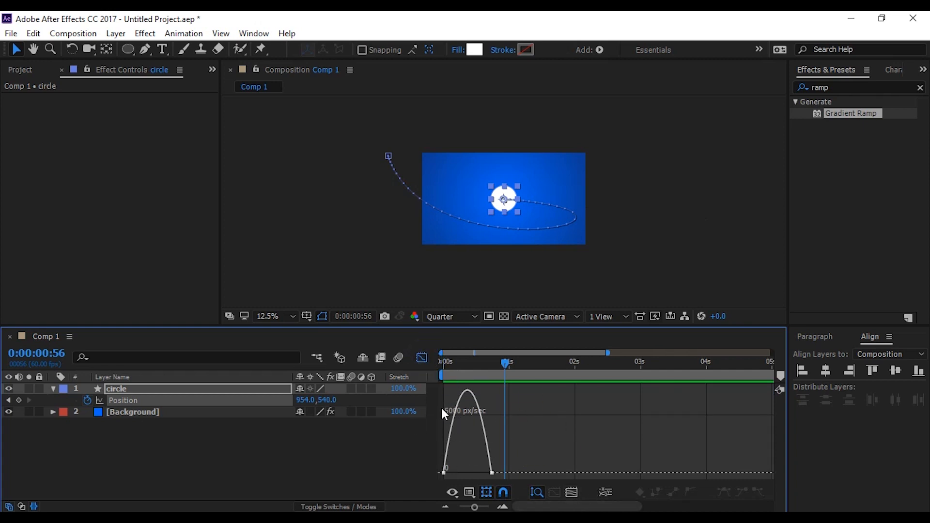
pyautogui.rightClick(646, 435)
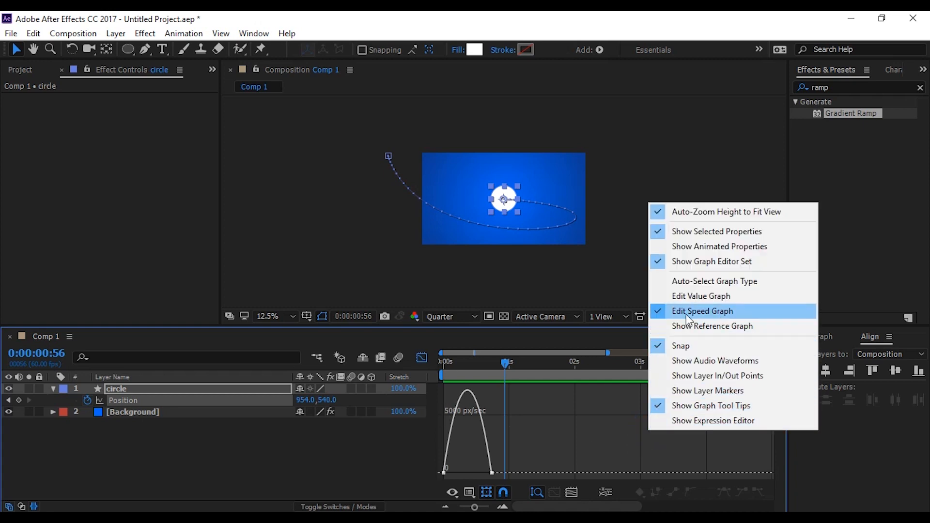
pyautogui.click(524, 432)
pyautogui.moveTo(505, 460); pyautogui.dragTo(467, 473)
pyautogui.click(421, 357)
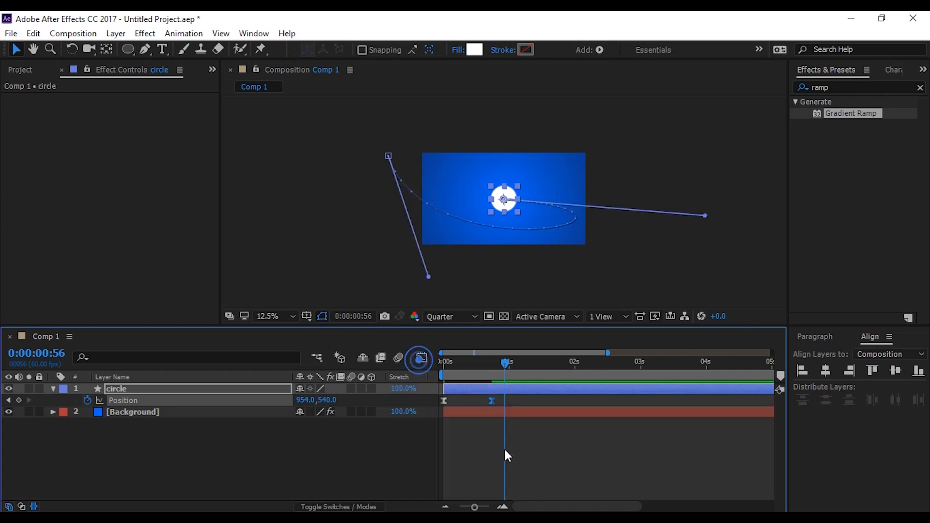
# Play the circle animation with its adjusted speed curve from the first frame.
pyautogui.moveTo(474, 508); pyautogui.dragTo(470, 507)
pyautogui.moveTo(492, 359); pyautogui.dragTo(444, 361)
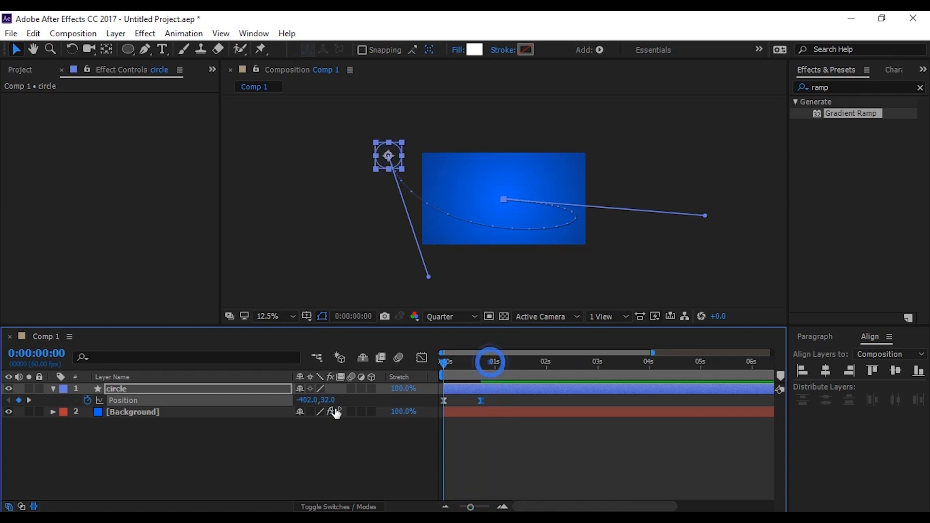
pyautogui.click(335, 452)
pyautogui.press('space')
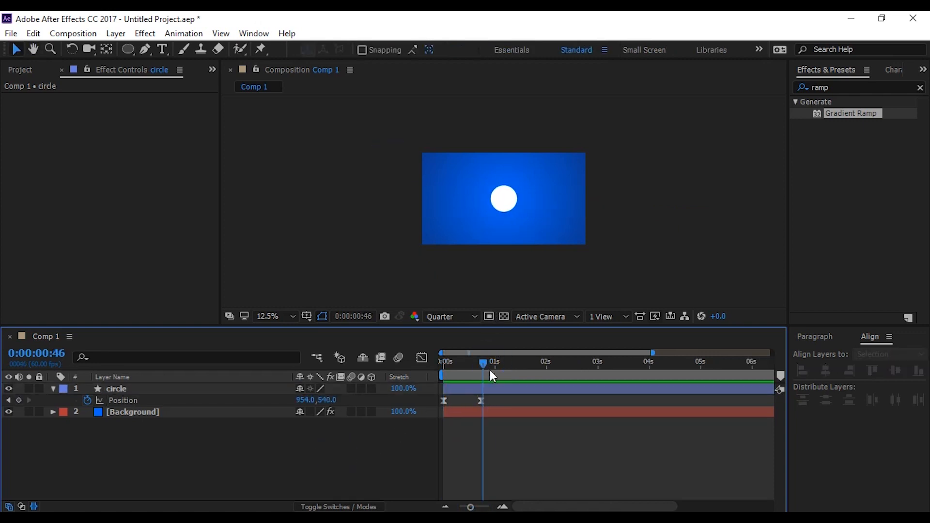
# Move the circle's second Position keyframe to about frame 55 for a slower arrival.
pyautogui.click(484, 364)
pyautogui.press('space')
pyautogui.click(483, 398)
pyautogui.moveTo(488, 399); pyautogui.dragTo(493, 397)
# Play the circle's lengthened motion from the first frame twice to judge its timing.
pyautogui.moveTo(483, 363); pyautogui.dragTo(426, 378)
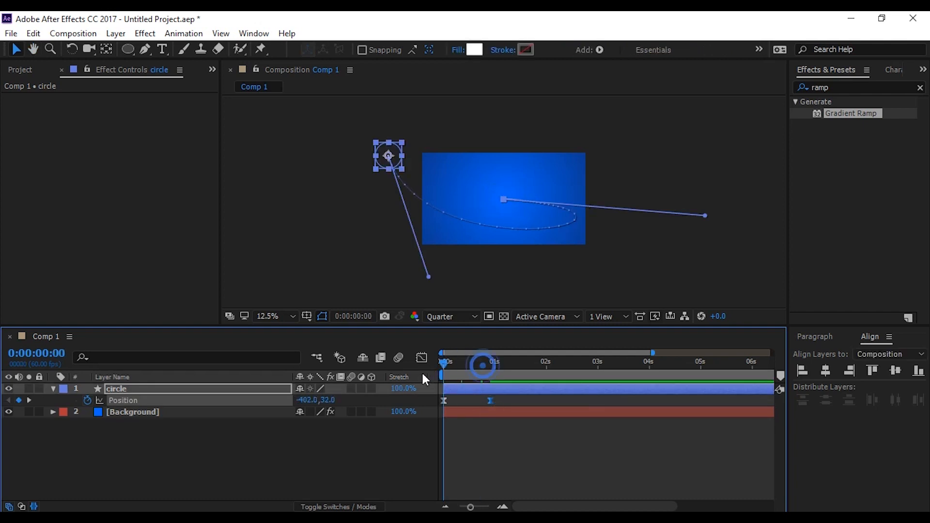
pyautogui.click(380, 450)
pyautogui.press('space')
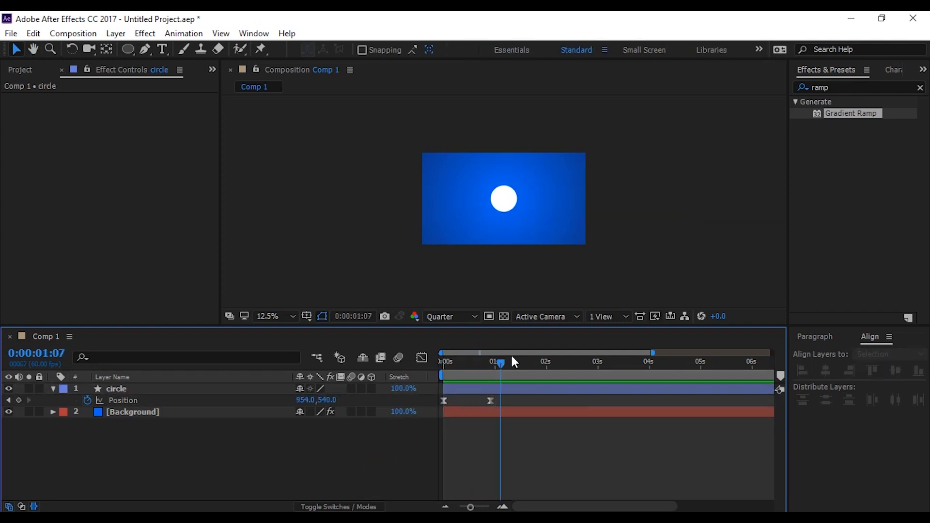
pyautogui.moveTo(419, 380); pyautogui.dragTo(380, 395)
pyautogui.press('space')
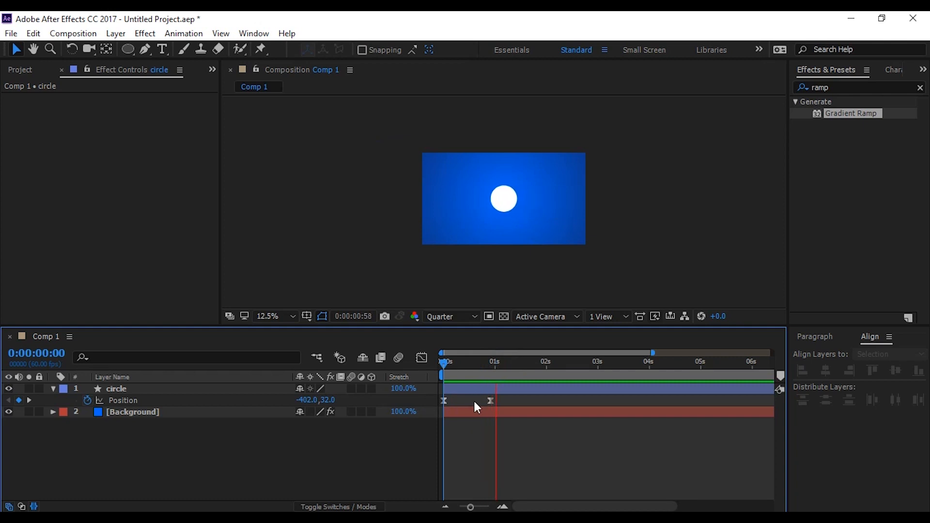
pyautogui.press('space')
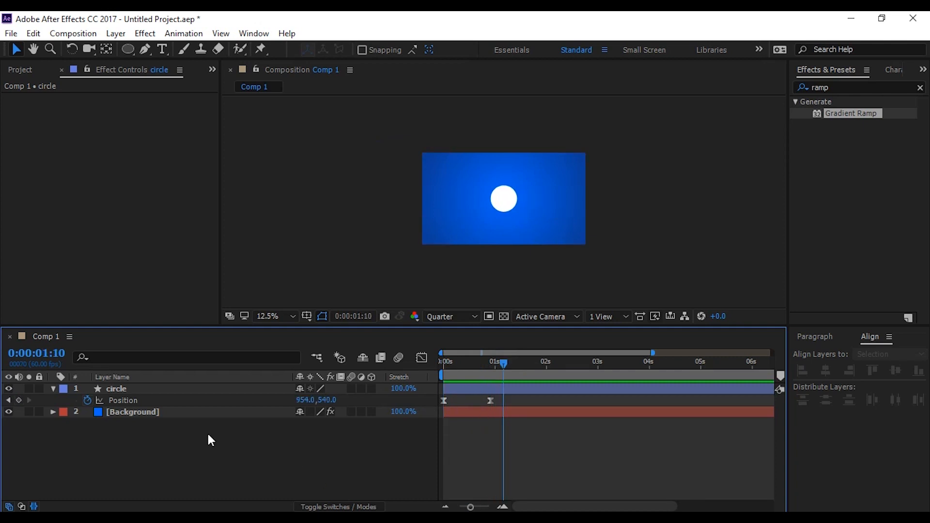
# Collapse the circle layer's properties and turn on motion blur for both the circle layer and the composition.
pyautogui.click(53, 389)
pyautogui.click(333, 402)
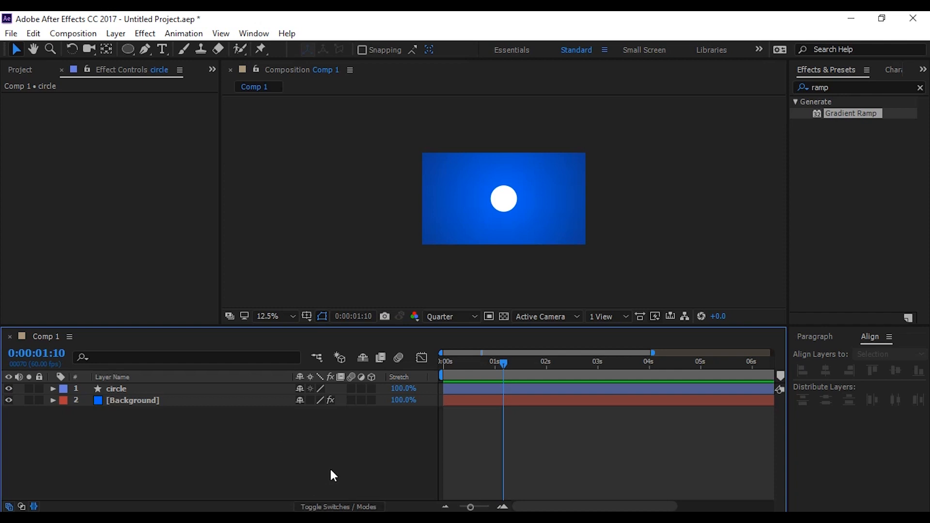
pyautogui.press('F4')
pyautogui.press('F4')
pyautogui.press('F4')
pyautogui.press('F4')
pyautogui.click(351, 389)
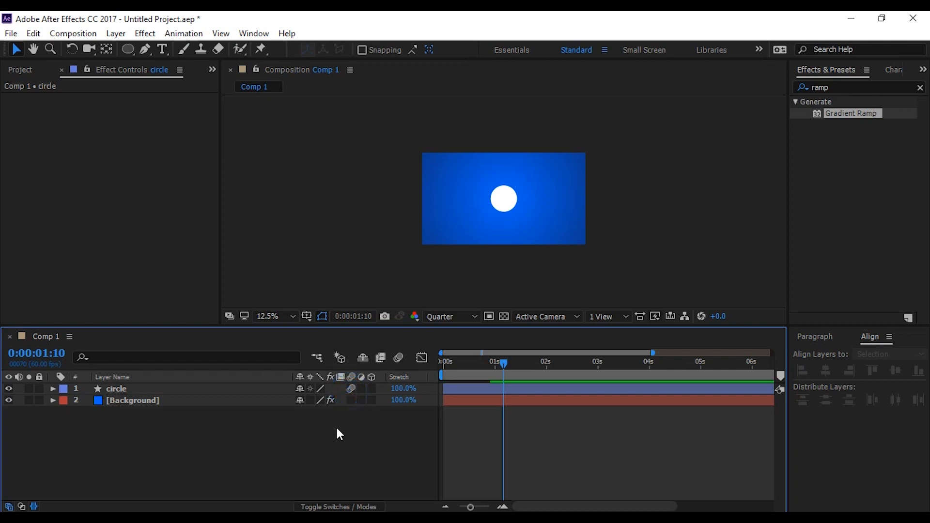
pyautogui.click(400, 359)
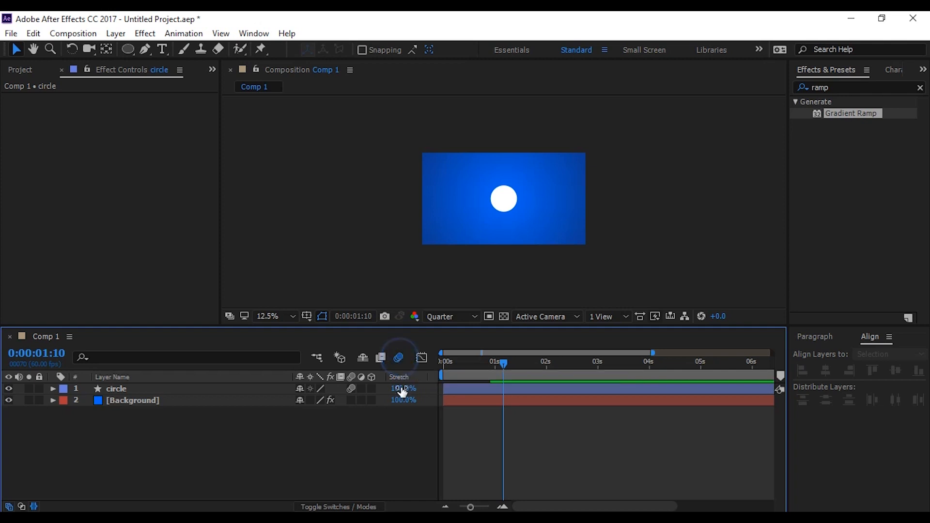
# Play the animation from the first frame to check the circle's motion blur.
pyautogui.moveTo(501, 363); pyautogui.dragTo(360, 438)
pyautogui.click(349, 455)
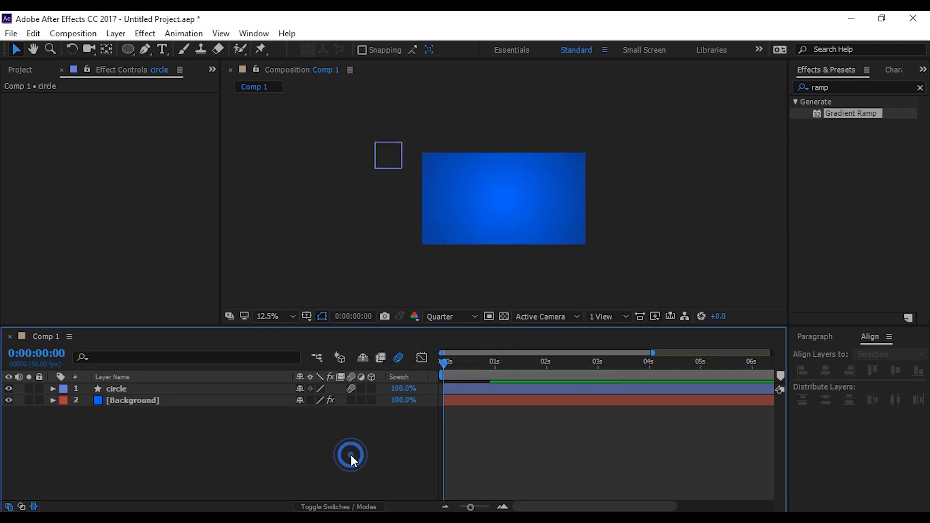
pyautogui.press('space')
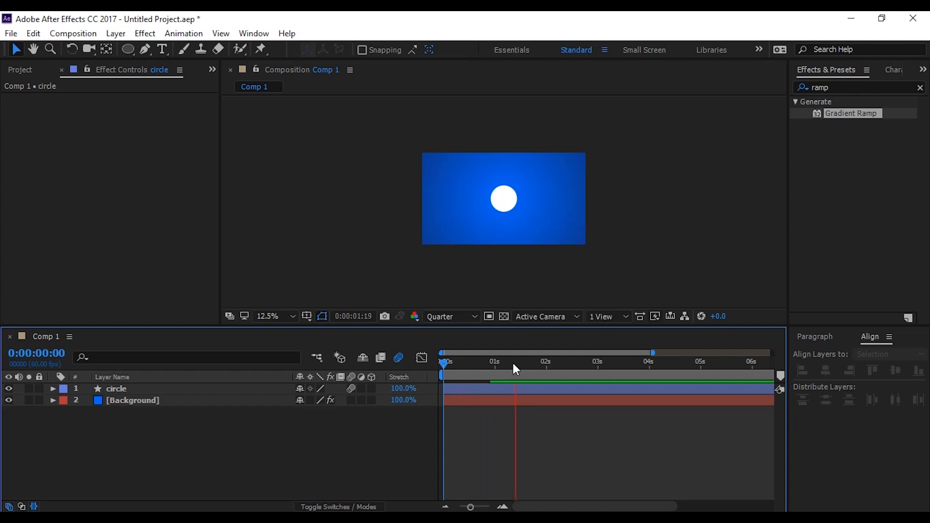
pyautogui.click(519, 363)
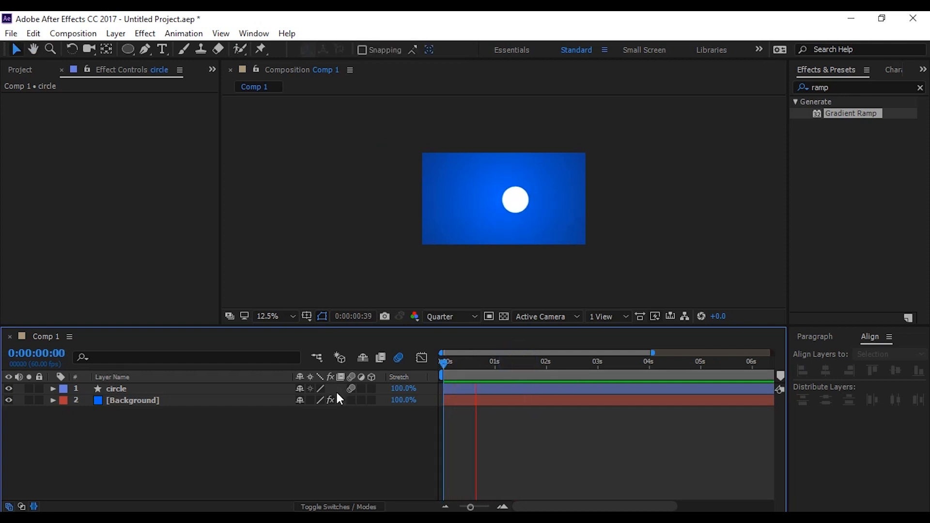
# Keyframe the circle's Scale at 100% at 0:00:00:56 and at 774% at 0:00:01:24 so it grows to fill the frame.
pyautogui.click(499, 364)
pyautogui.moveTo(497, 368)
pyautogui.mouseDown()
pyautogui.moveTo(484, 369)
pyautogui.moveTo(495, 369)
pyautogui.mouseUp()
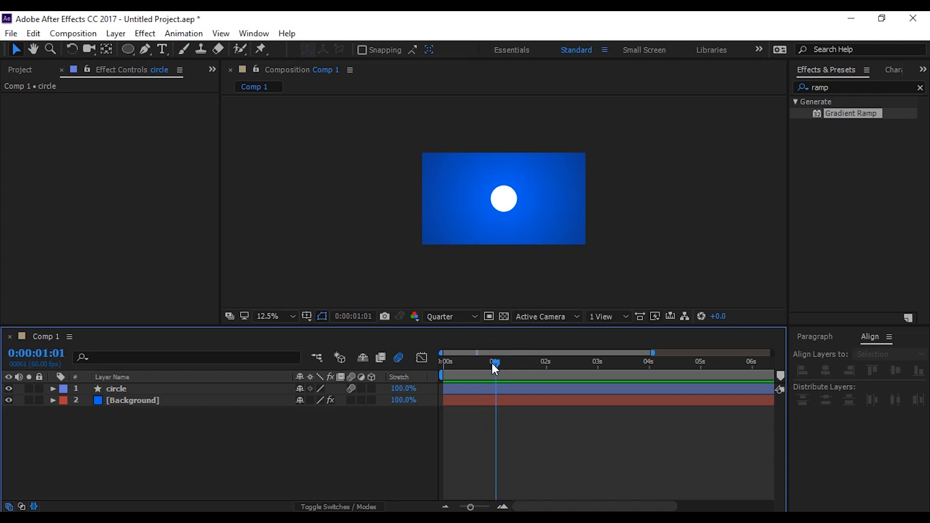
pyautogui.moveTo(495, 369)
pyautogui.mouseDown()
pyautogui.moveTo(463, 375)
pyautogui.moveTo(490, 372)
pyautogui.mouseUp()
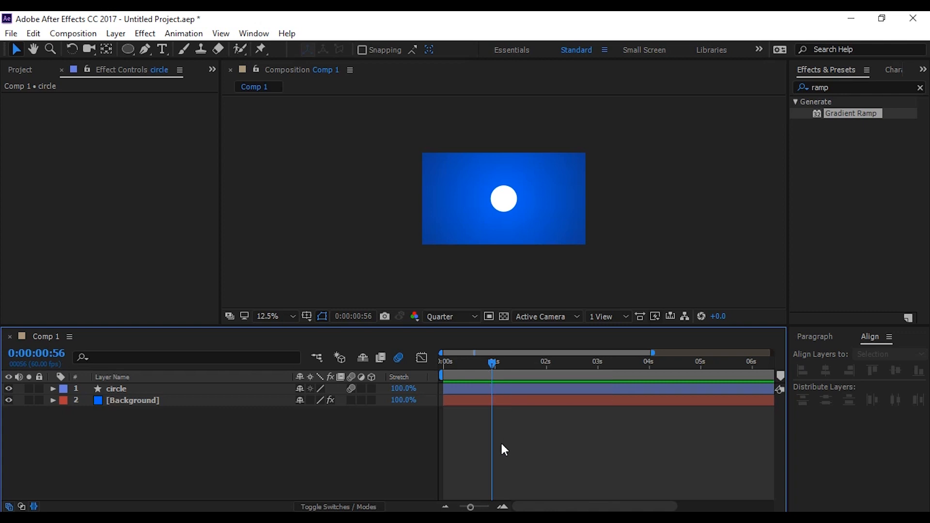
pyautogui.click(118, 390)
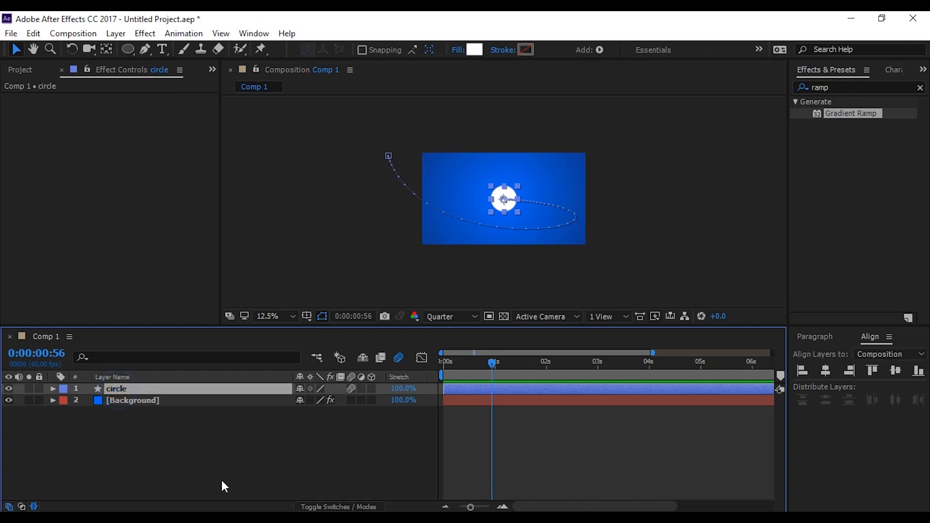
pyautogui.press('s')
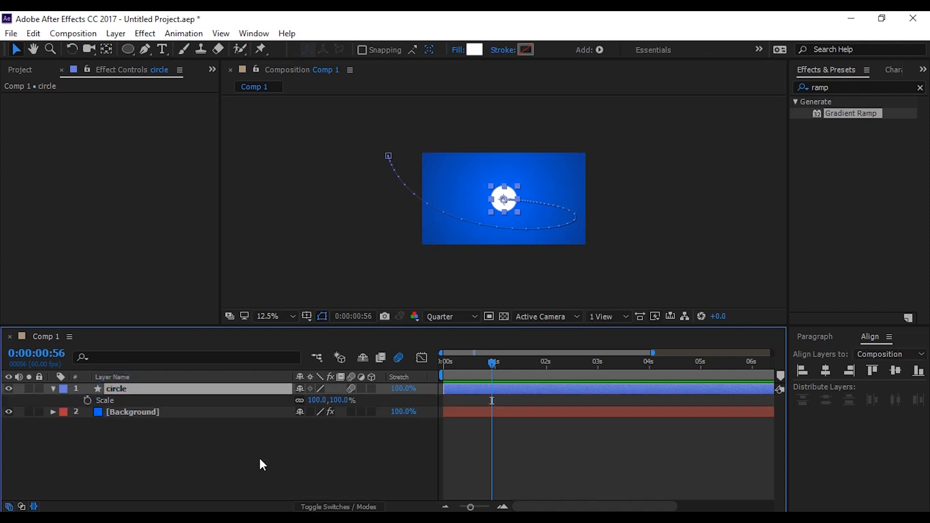
pyautogui.click(87, 400)
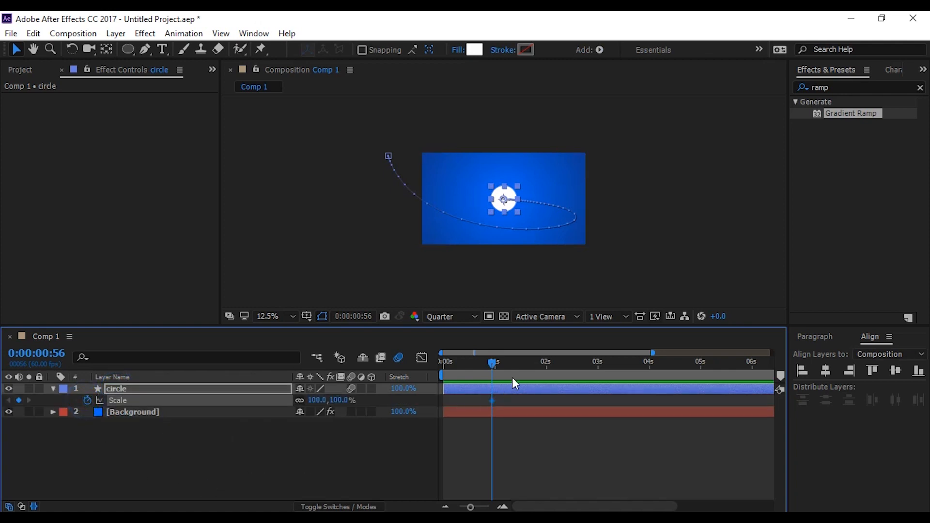
pyautogui.moveTo(496, 364); pyautogui.dragTo(520, 365)
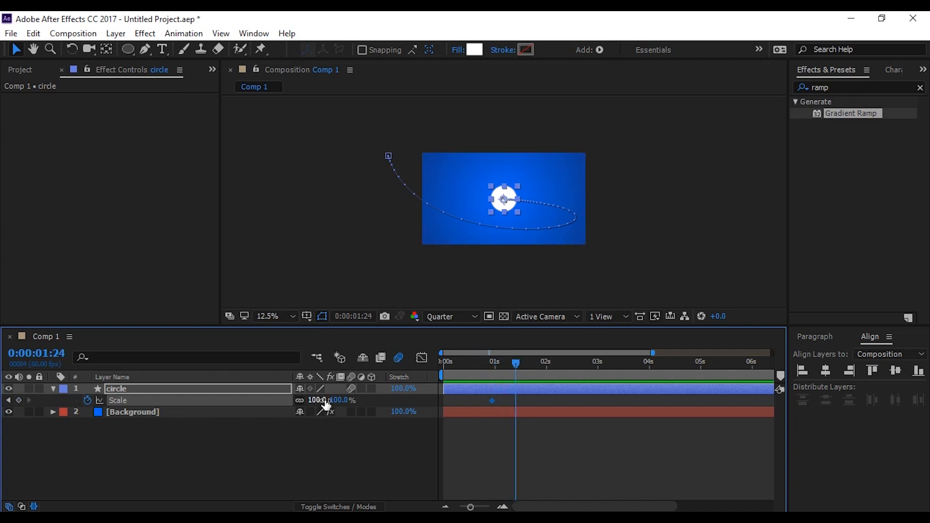
pyautogui.moveTo(320, 400); pyautogui.dragTo(721, 347)
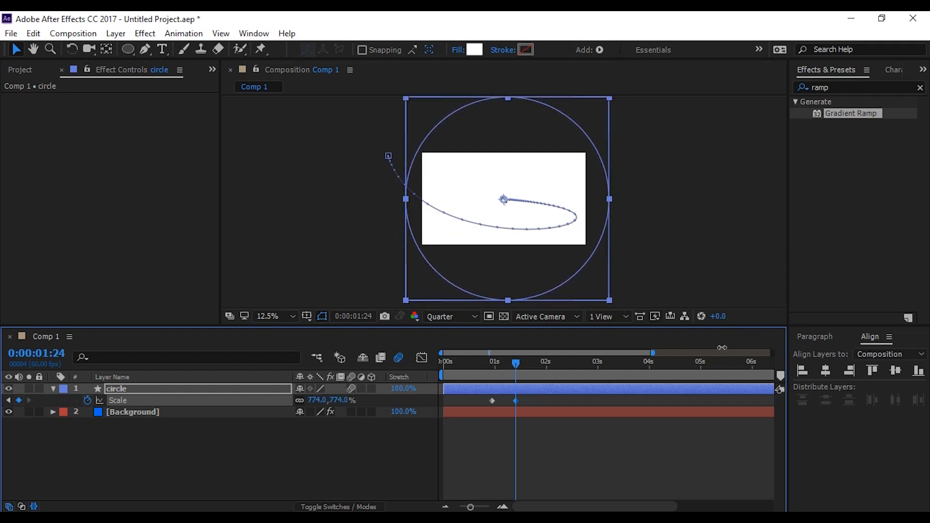
pyautogui.click(371, 453)
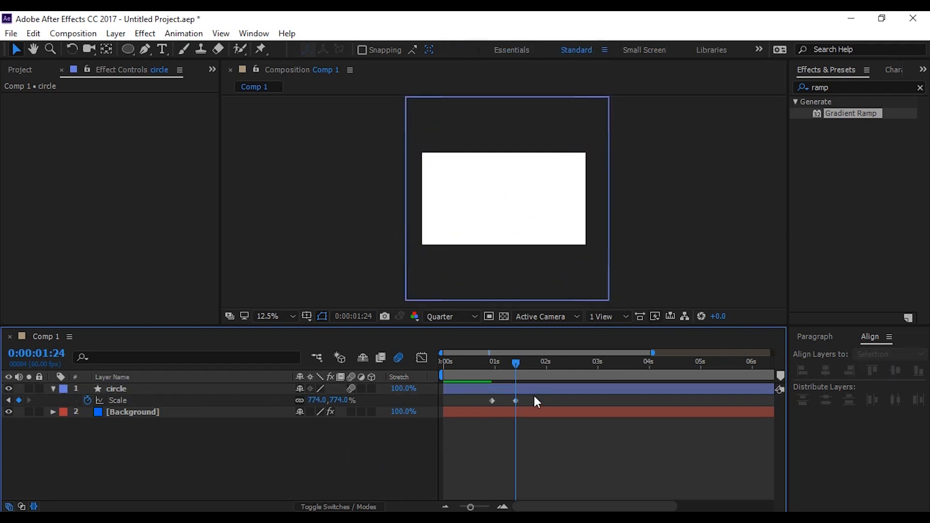
# Apply Easy Ease to both of the circle's Scale keyframes.
pyautogui.click(515, 400)
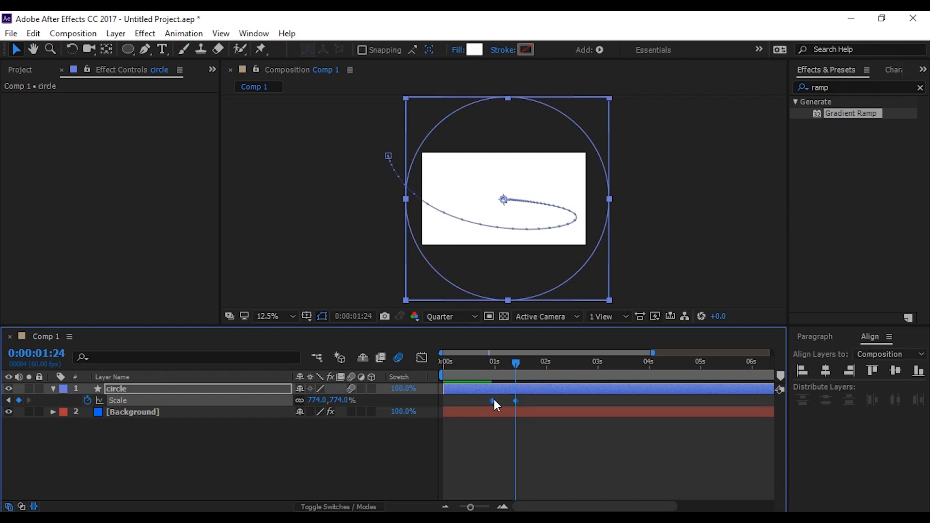
pyautogui.rightClick(493, 401)
pyautogui.moveTo(631, 394)
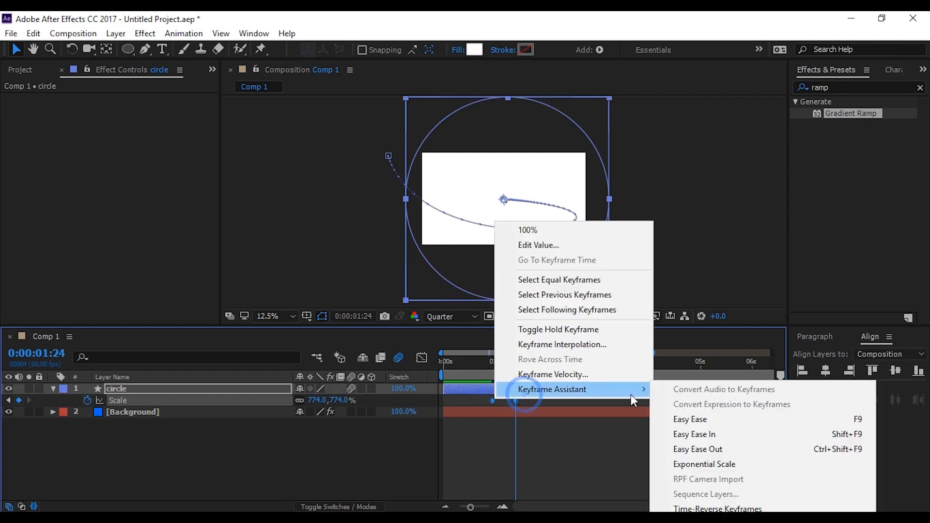
pyautogui.click(733, 422)
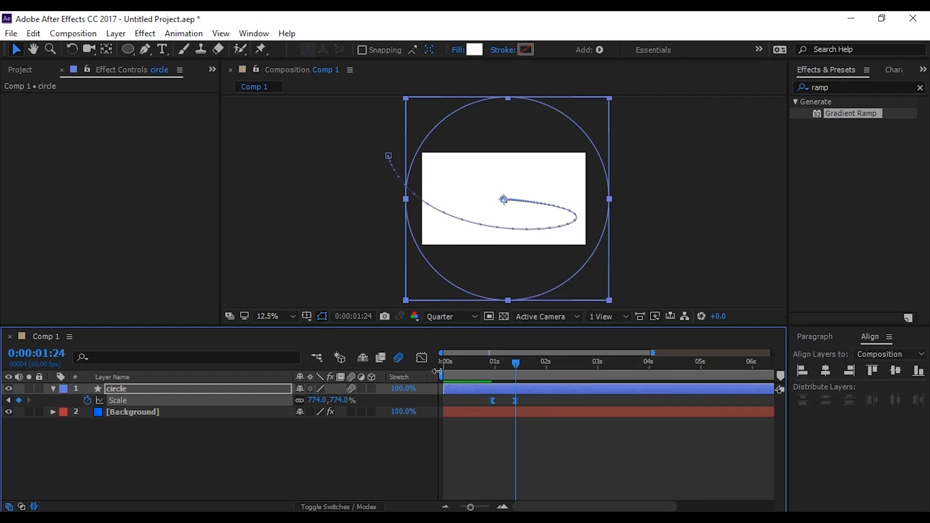
# In the Scale speed graph, extend the last keyframe's influence handle towards the start for a more gradual slowdown.
pyautogui.click(421, 358)
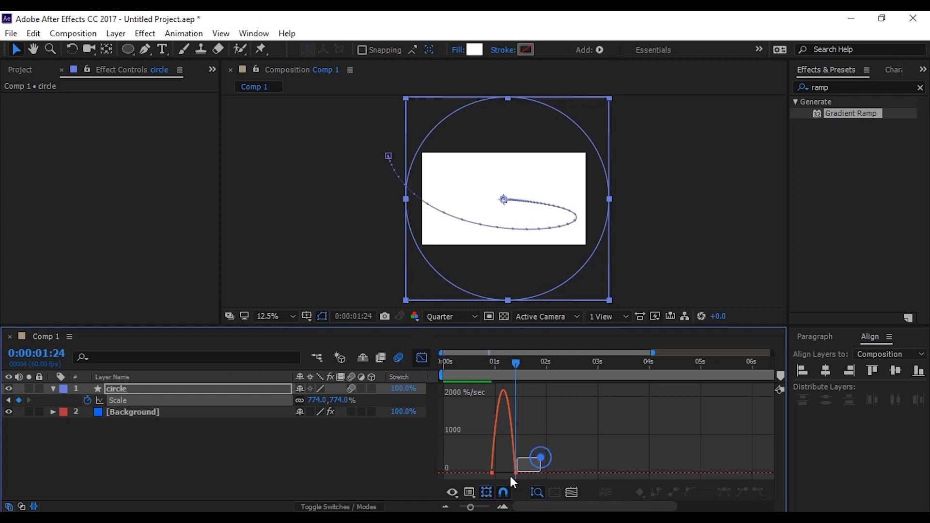
pyautogui.click(573, 493)
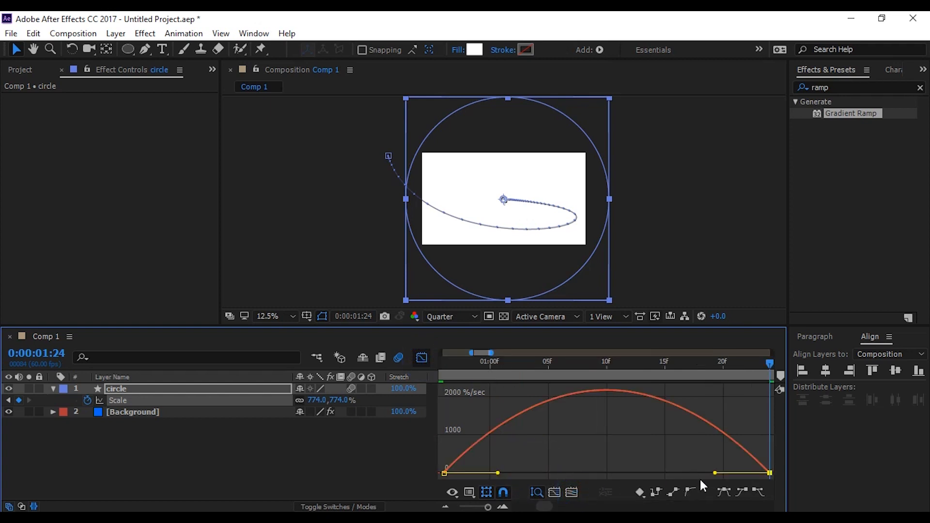
pyautogui.moveTo(715, 473); pyautogui.dragTo(622, 475)
pyautogui.click(421, 358)
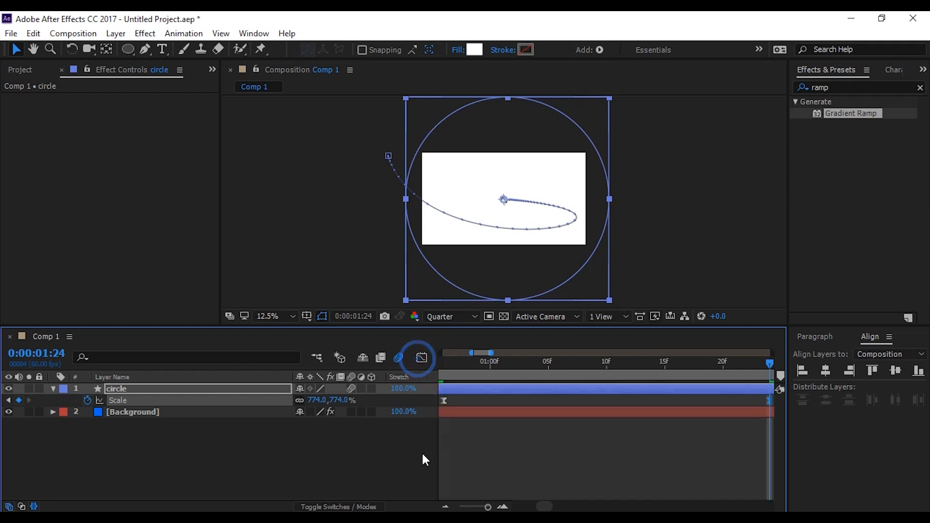
# Play the animation from the first frame to check the circle's growth, stopping at 0:00:01:24.
pyautogui.moveTo(488, 507); pyautogui.dragTo(461, 507)
pyautogui.click(486, 364)
pyautogui.press('Home')
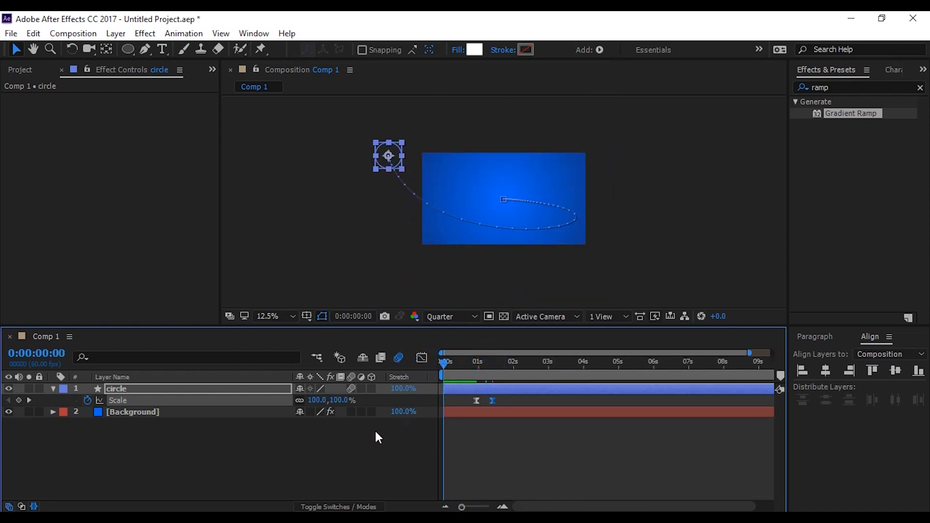
pyautogui.click(374, 429)
pyautogui.press('space')
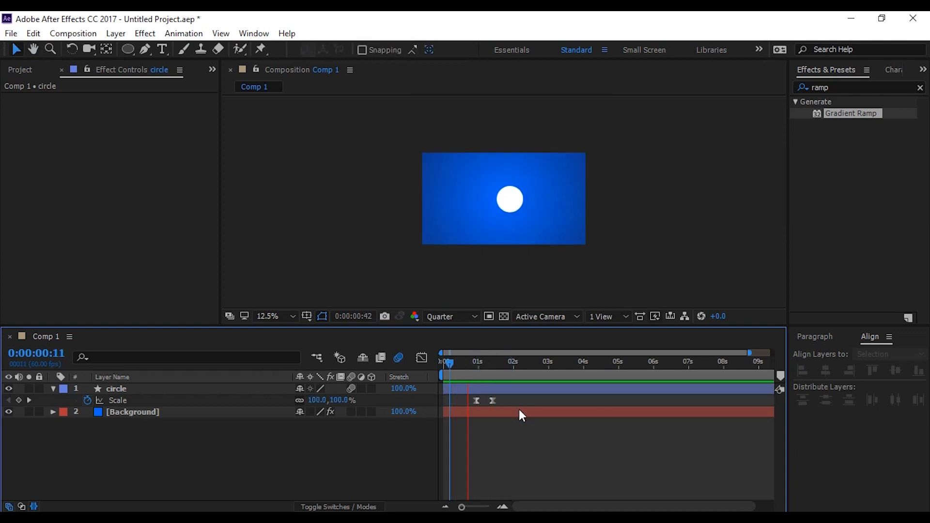
pyautogui.click(501, 362)
pyautogui.moveTo(502, 362)
pyautogui.mouseDown()
pyautogui.moveTo(476, 362)
pyautogui.moveTo(494, 363)
pyautogui.mouseUp()
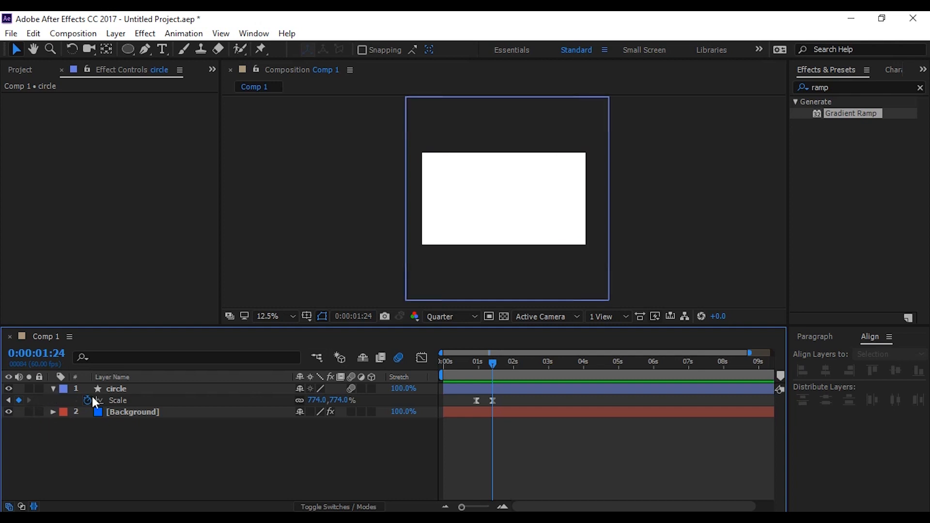
# Review the circle layer's Transform keyframes in the timeline and collapse the layer.
pyautogui.click(53, 388)
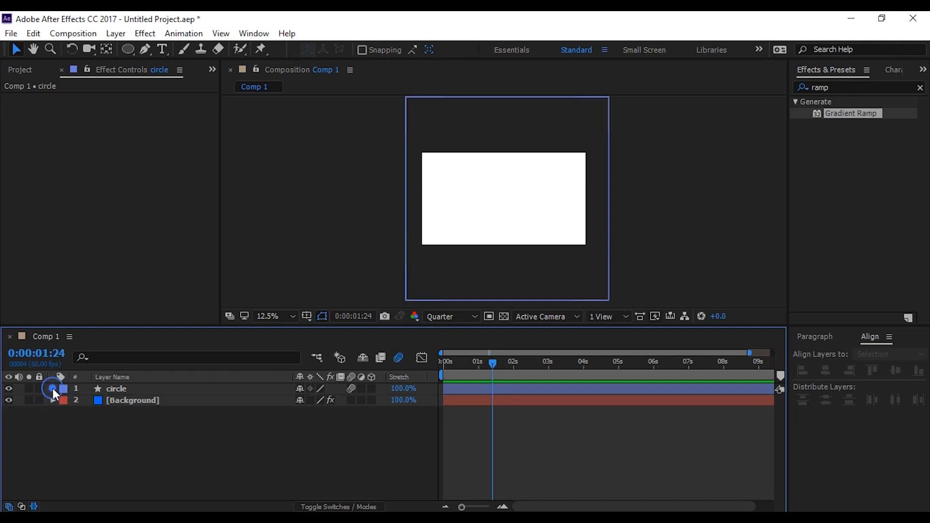
pyautogui.click(52, 388)
pyautogui.click(52, 388)
pyautogui.click(52, 388)
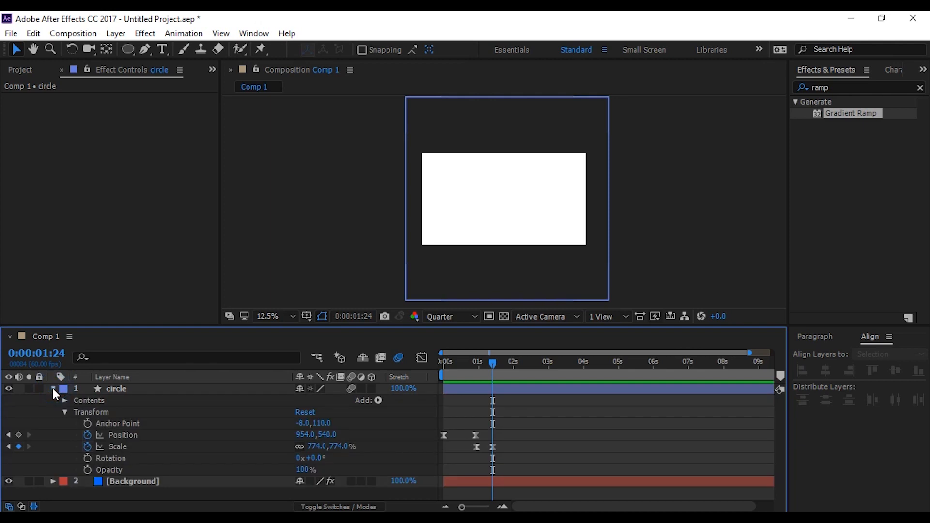
pyautogui.click(52, 389)
# Fade out the growing circle by keyframing its Opacity at 100% at 0:00:01:04 and at 0% at 0:00:01:24.
pyautogui.moveTo(494, 364); pyautogui.dragTo(482, 366)
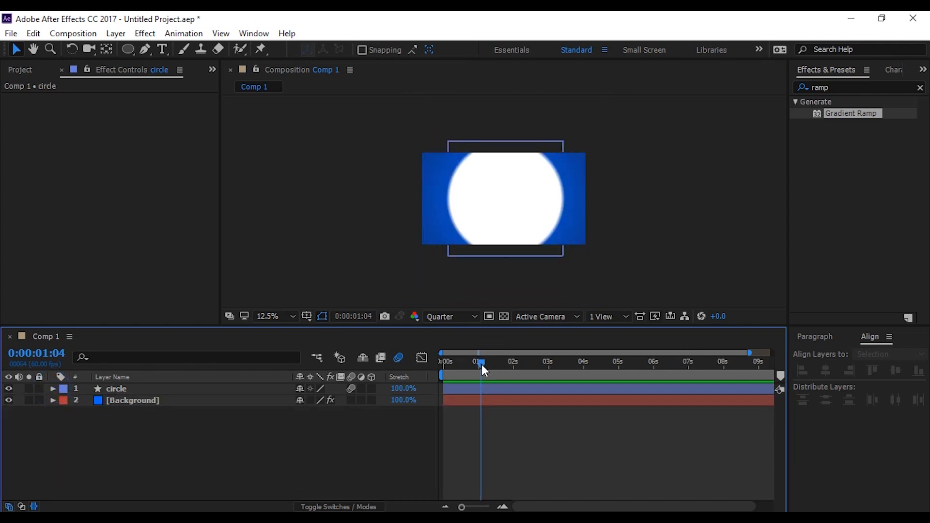
pyautogui.click(208, 389)
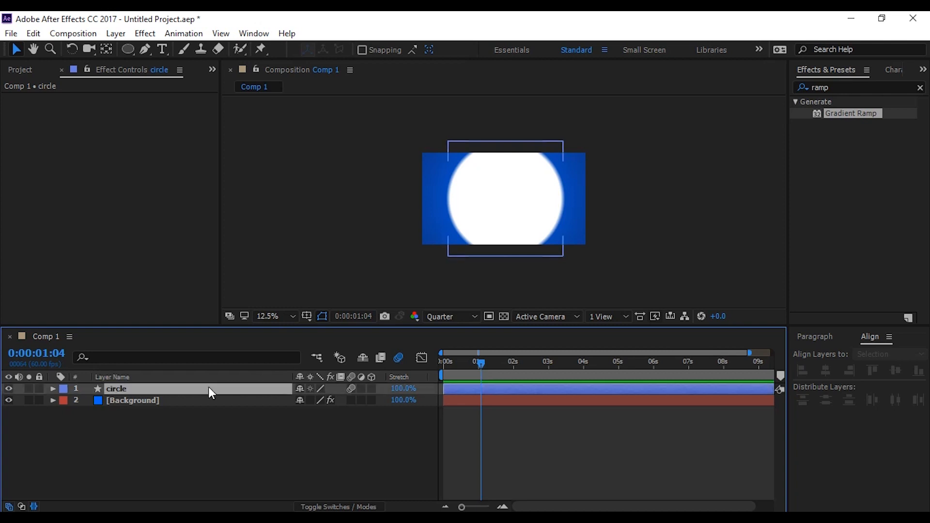
pyautogui.press('t')
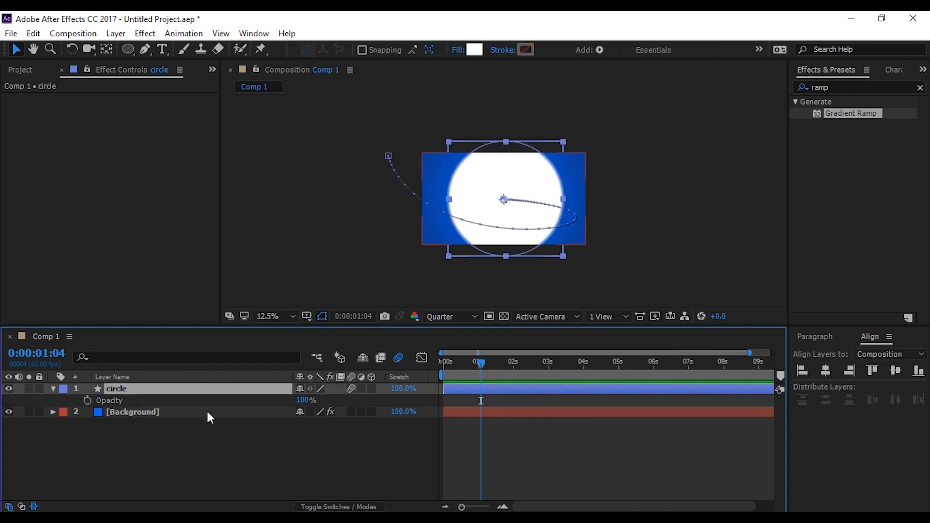
pyautogui.click(86, 400)
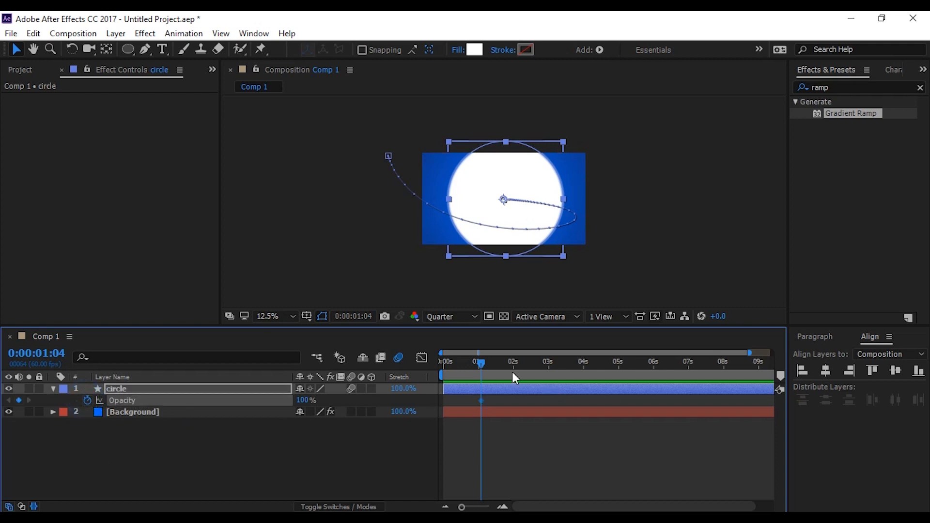
pyautogui.moveTo(483, 362); pyautogui.dragTo(494, 359)
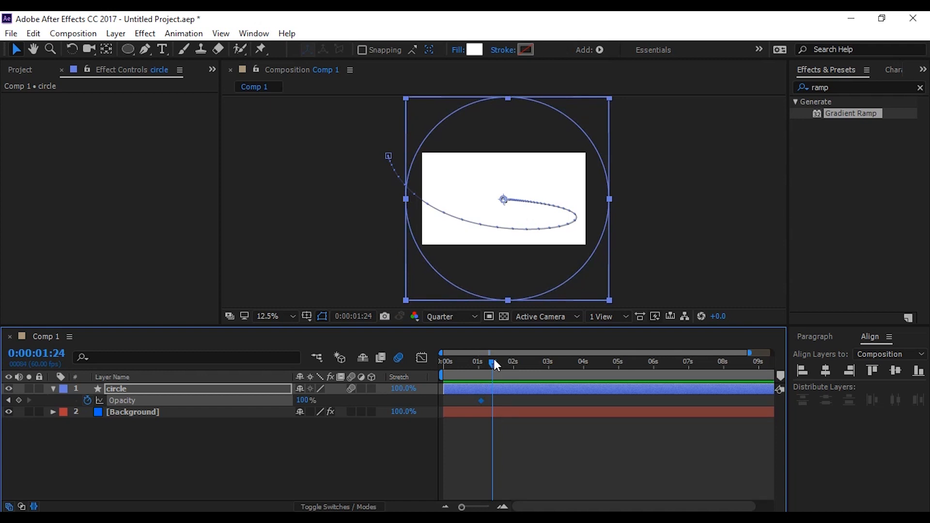
pyautogui.moveTo(302, 400); pyautogui.dragTo(204, 406)
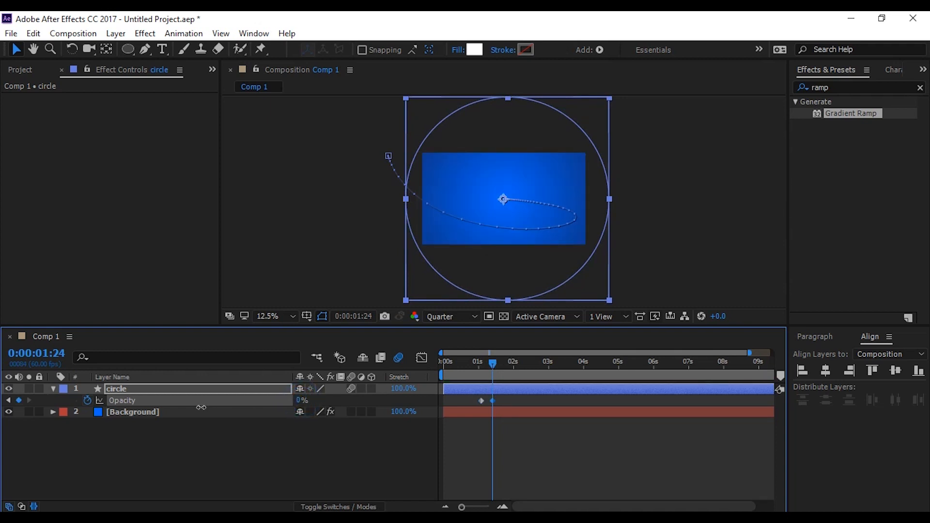
# Preview the circle's fade-out from about 0:00:00:48 with no layer selected.
pyautogui.click(486, 362)
pyautogui.moveTo(474, 367); pyautogui.dragTo(471, 368)
pyautogui.click(397, 459)
pyautogui.press('space')
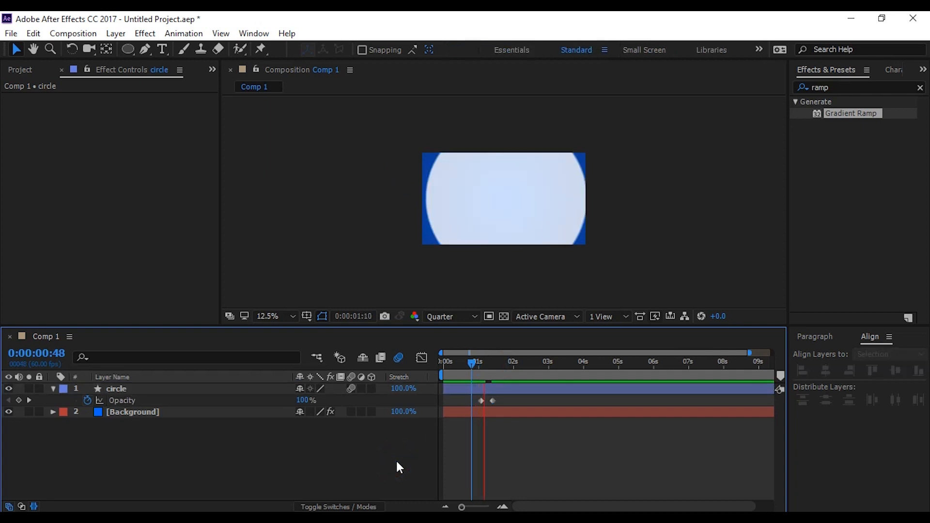
pyautogui.press('space')
# Shift both of the circle's Opacity keyframes slightly later, starting at about 0:00:01:12, and preview the fade from 0:00:01:05.
pyautogui.moveTo(518, 394); pyautogui.dragTo(487, 402)
pyautogui.click(480, 401)
pyautogui.moveTo(504, 362); pyautogui.dragTo(481, 363)
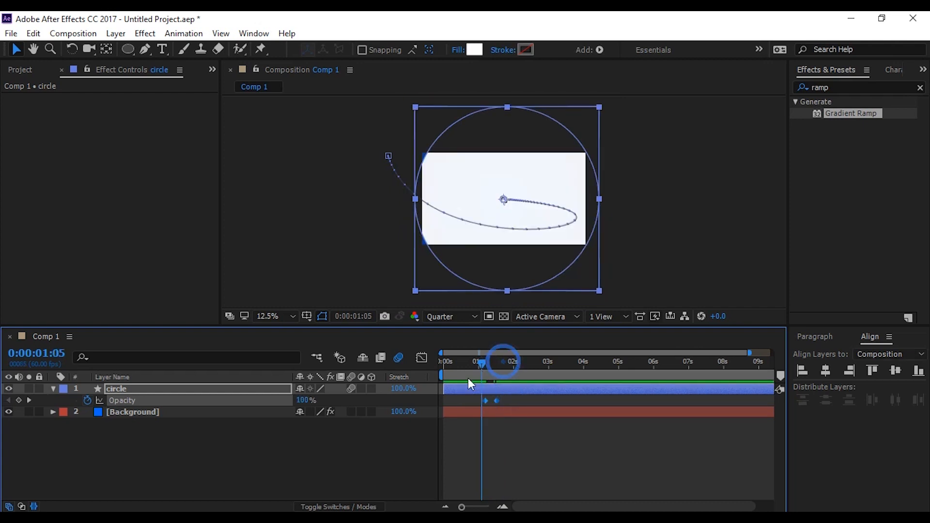
pyautogui.click(372, 461)
pyautogui.press('space')
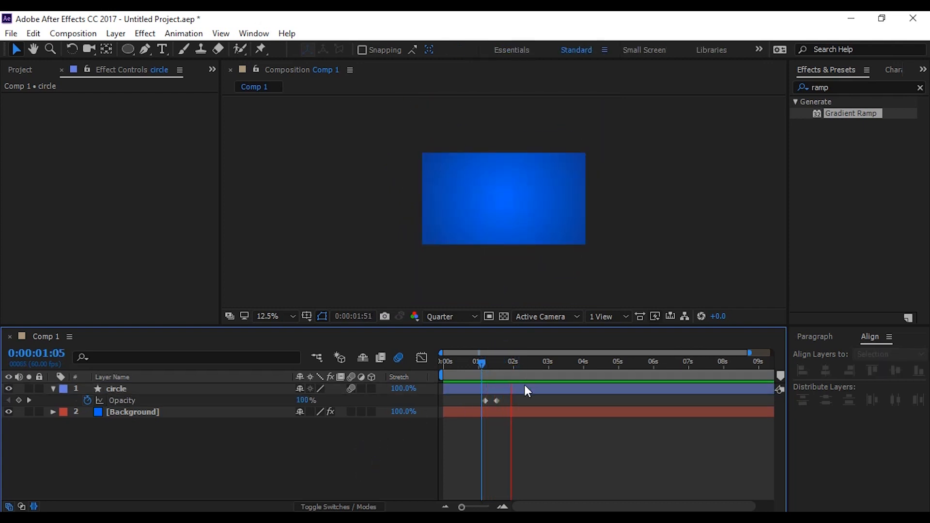
pyautogui.press('space')
# Apply Easy Ease to both of the circle's Opacity keyframes.
pyautogui.moveTo(496, 400); pyautogui.dragTo(468, 411)
pyautogui.rightClick(485, 400)
pyautogui.moveTo(504, 390)
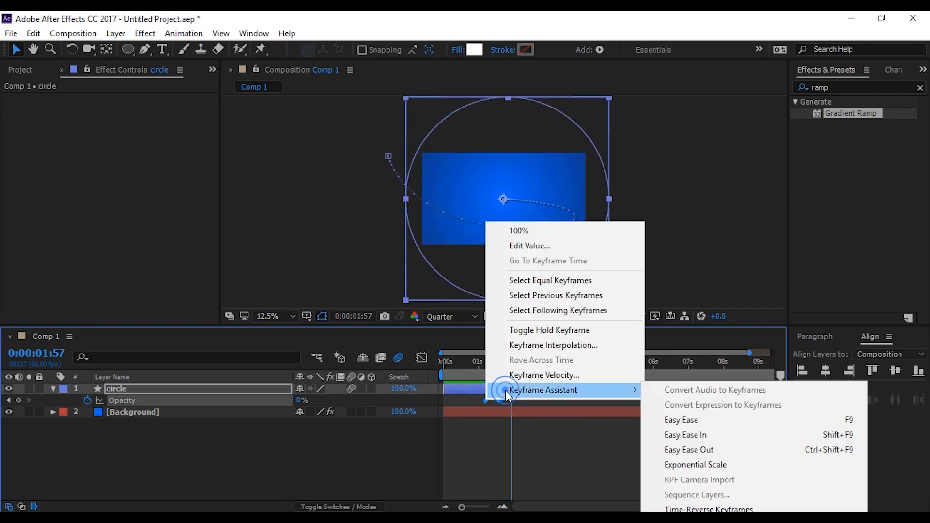
pyautogui.click(723, 425)
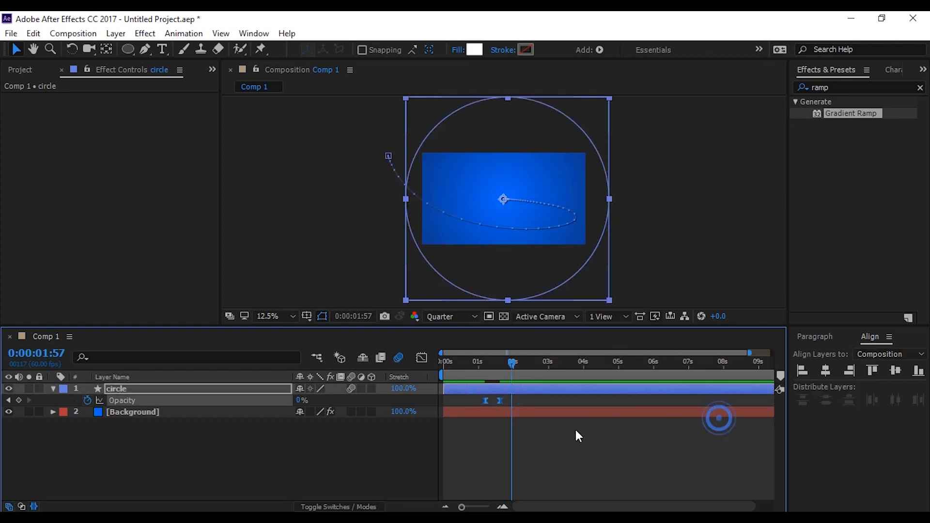
# Inspect the circle's Opacity speed graph fitted to view, and return to the keyframe timeline showing about five seconds.
pyautogui.click(421, 365)
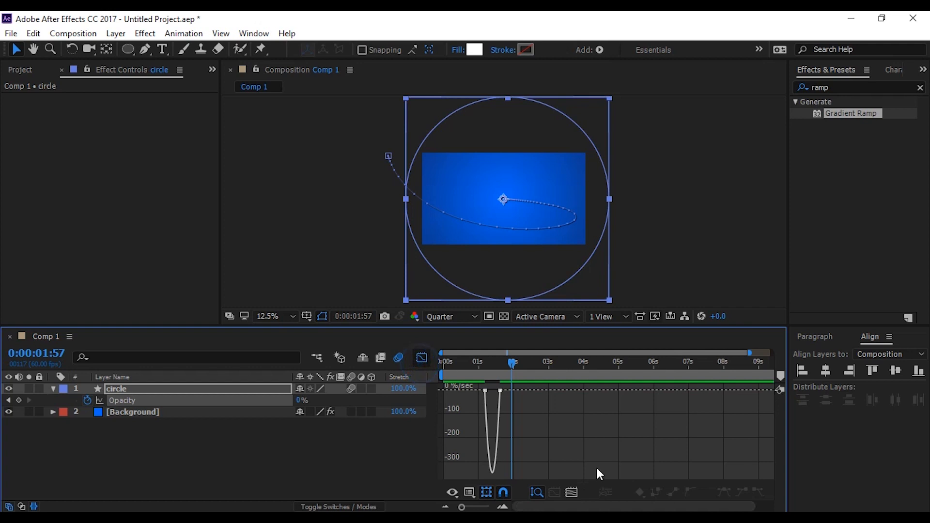
pyautogui.click(573, 493)
pyautogui.click(421, 359)
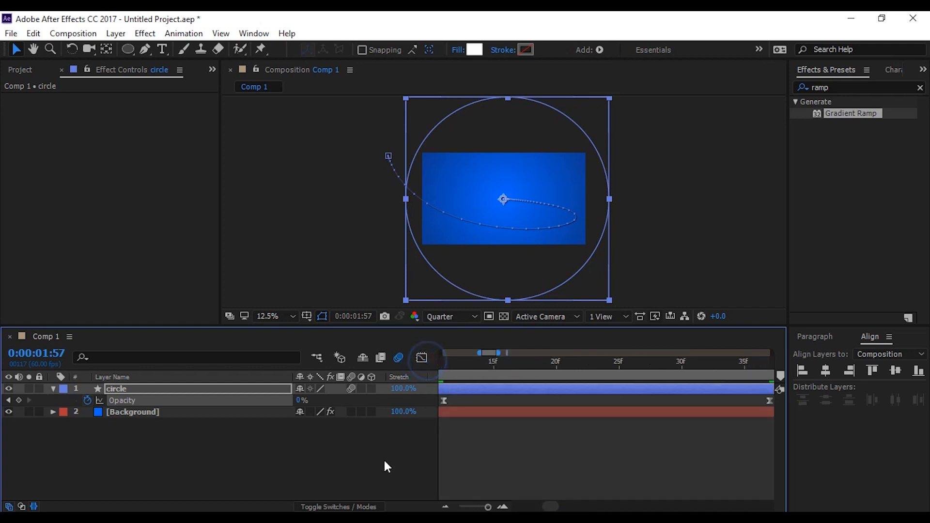
pyautogui.click(478, 506)
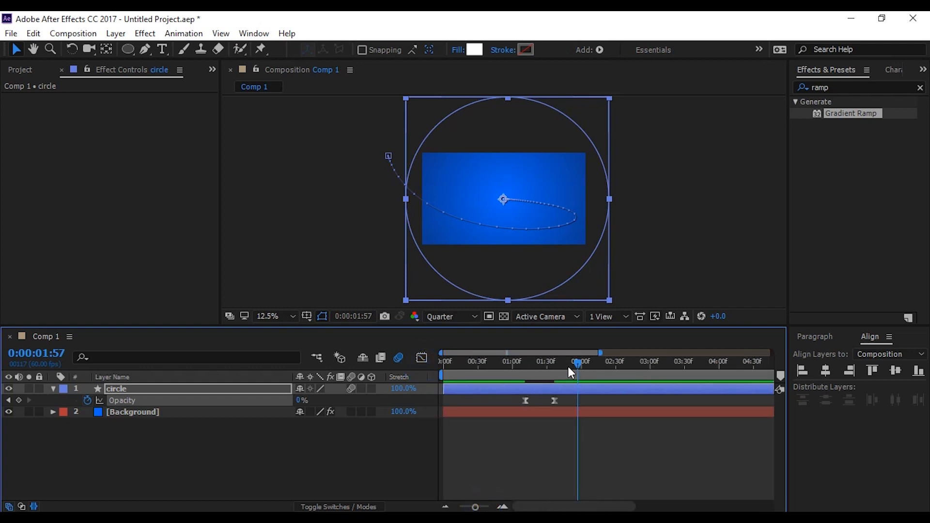
# Play the animation from the first frame to check the eased fade-out.
pyautogui.press('Home')
pyautogui.click(335, 444)
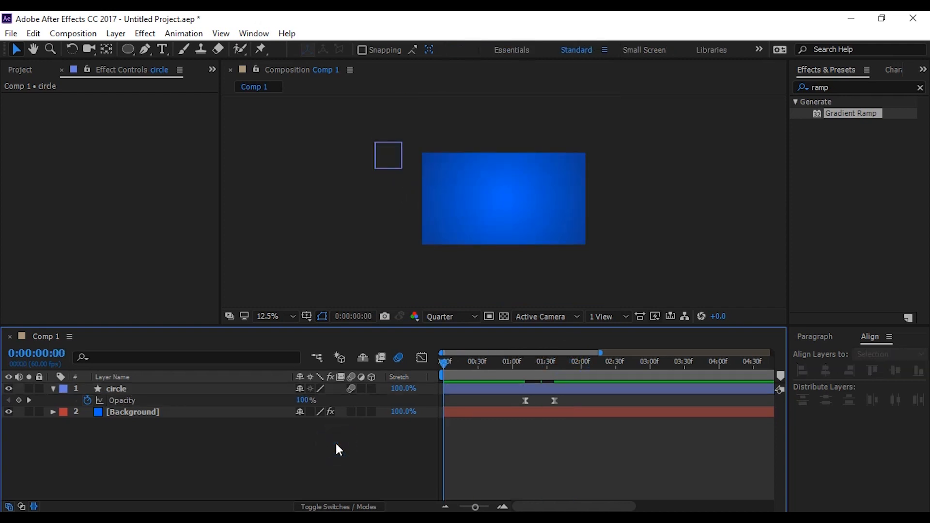
pyautogui.press('space')
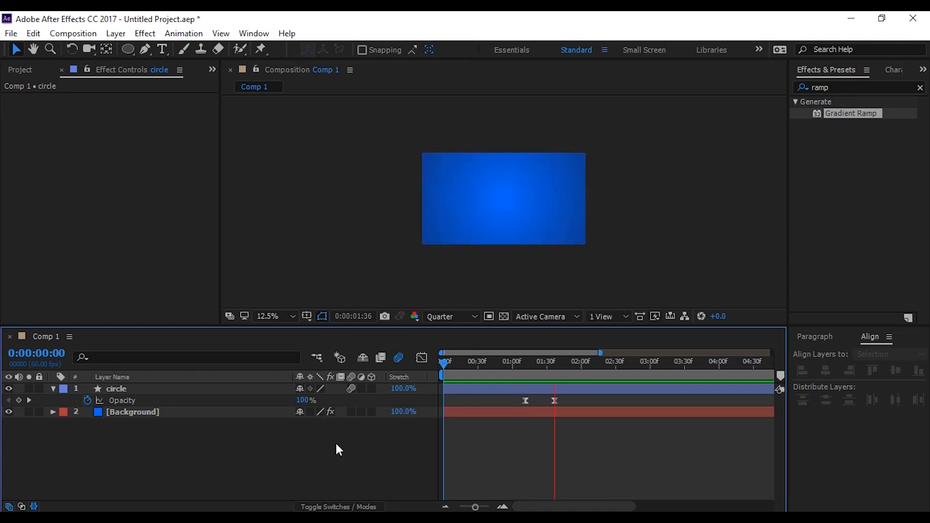
pyautogui.press('space')
# Move the circle's last Opacity keyframe later to 0:00:01:52 for a slower fade, and replay the animation from the first frame.
pyautogui.click(552, 362)
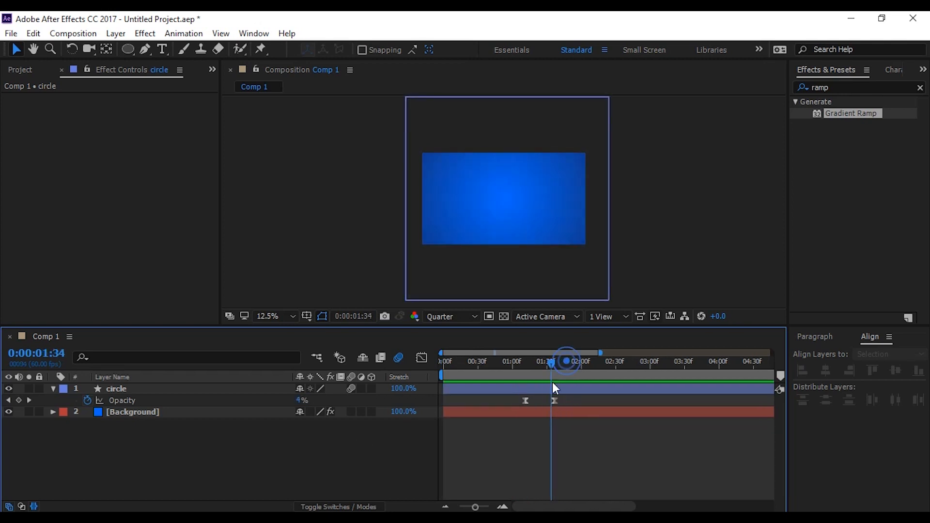
pyautogui.moveTo(557, 400); pyautogui.dragTo(574, 399)
pyautogui.moveTo(550, 364); pyautogui.dragTo(327, 379)
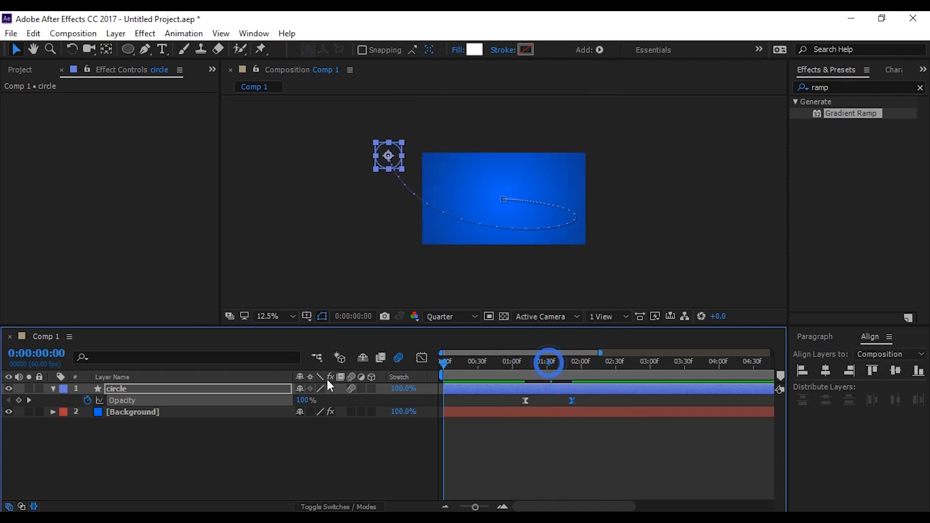
pyautogui.click(329, 449)
pyautogui.press('space')
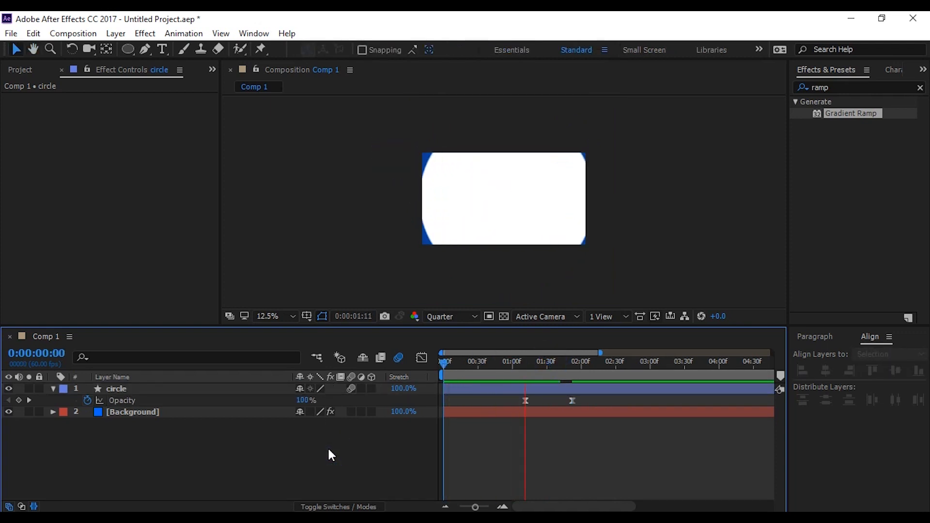
pyautogui.click(567, 385)
pyautogui.press('space')
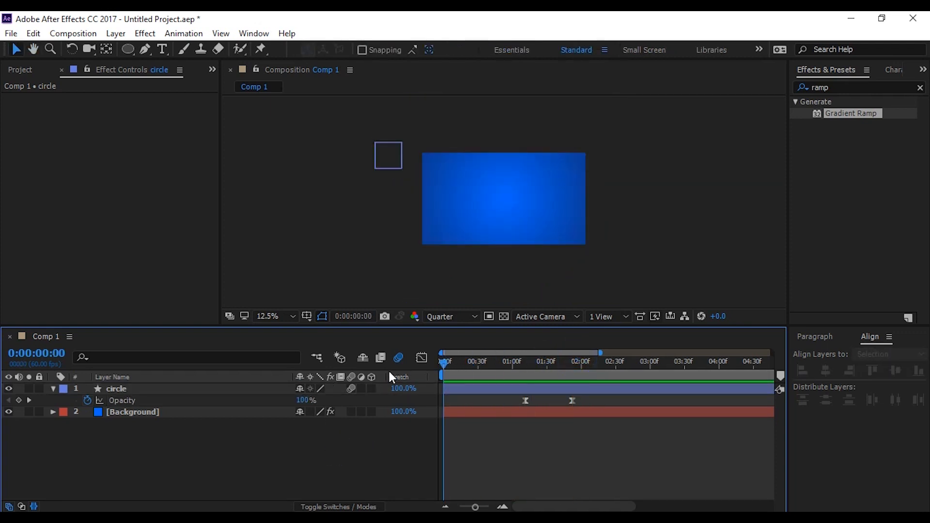
pyautogui.press('space')
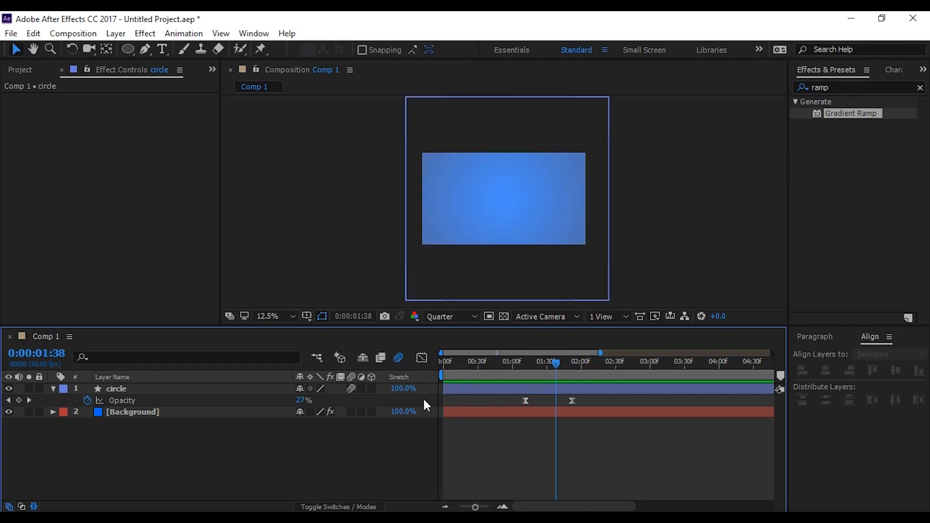
# Examine the circle's Opacity keyframes at 0:00:01:12 and 0:00:01:52, leaving the playhead at 0:00:01:52 and the layer collapsed.
pyautogui.click(52, 390)
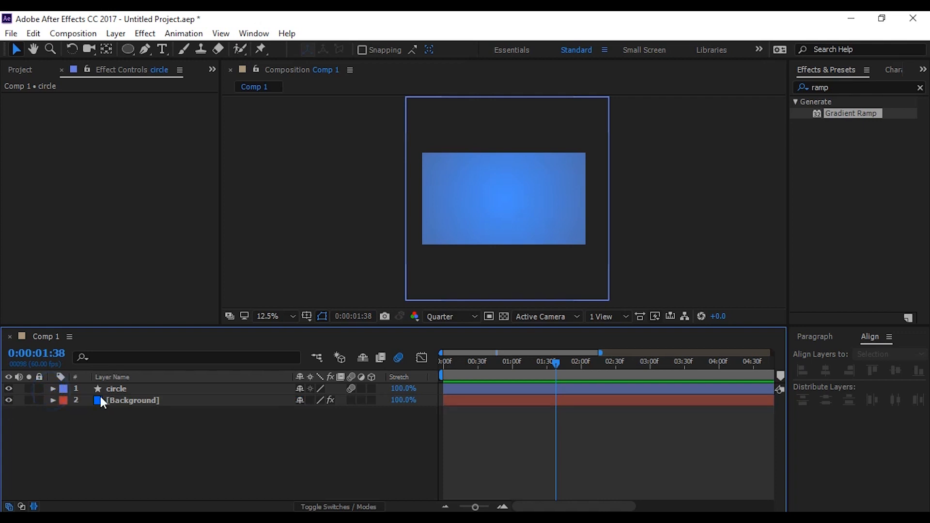
pyautogui.moveTo(557, 365); pyautogui.dragTo(525, 364)
pyautogui.click(118, 389)
pyautogui.press('t')
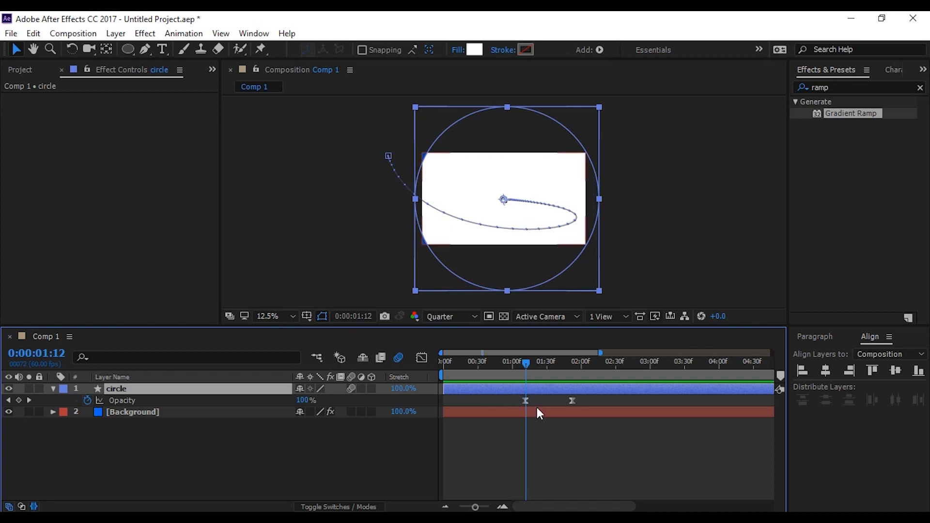
pyautogui.moveTo(533, 365); pyautogui.dragTo(572, 377)
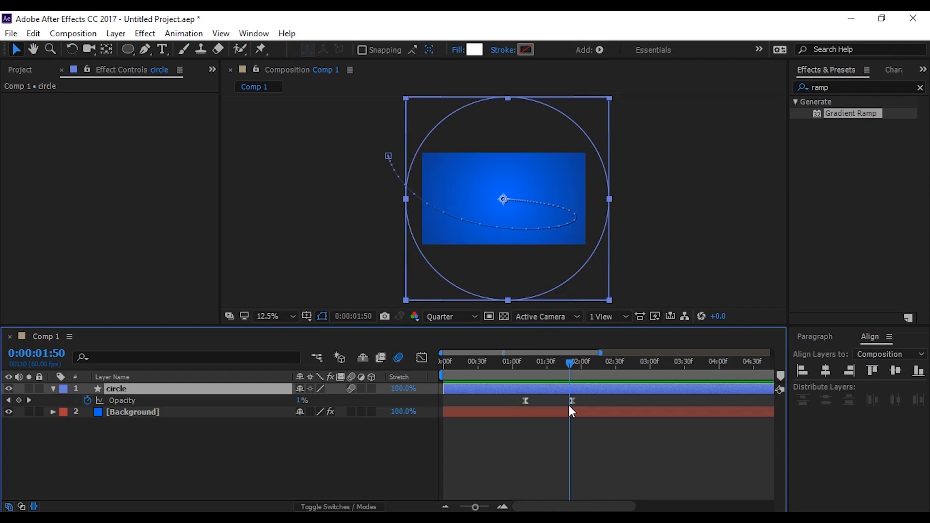
pyautogui.moveTo(568, 362)
pyautogui.mouseDown()
pyautogui.moveTo(527, 370)
pyautogui.moveTo(572, 370)
pyautogui.moveTo(525, 377)
pyautogui.moveTo(572, 362)
pyautogui.mouseUp()
pyautogui.click(54, 390)
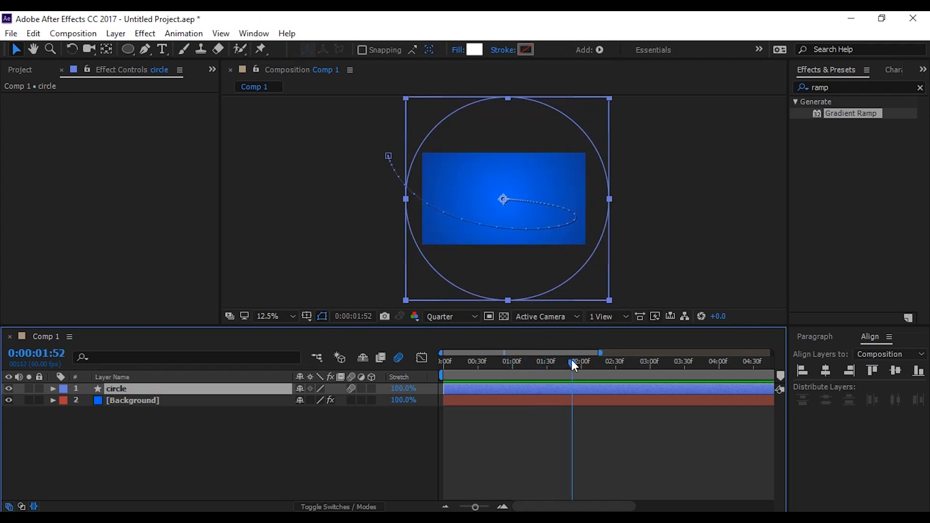
# Create a text layer reading "MOTION" and return to the Selection tool.
pyautogui.rightClick(196, 477)
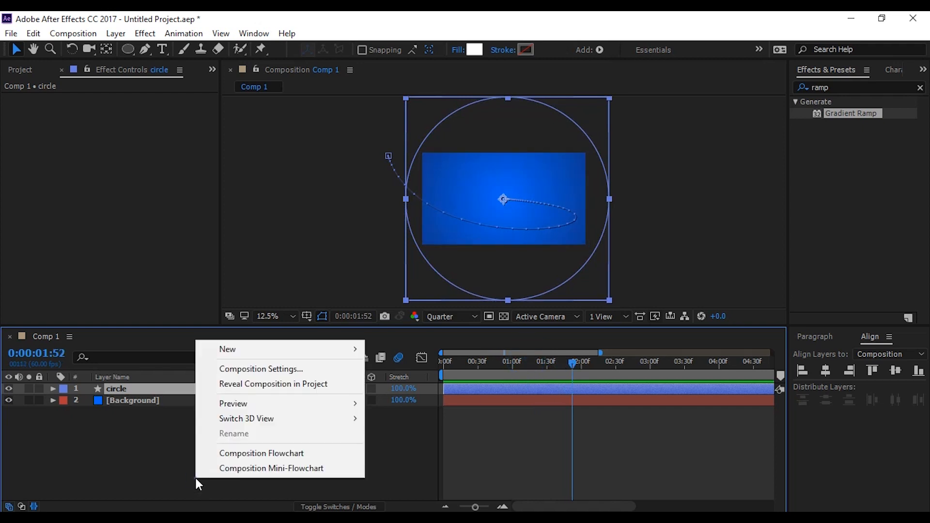
pyautogui.click(440, 367)
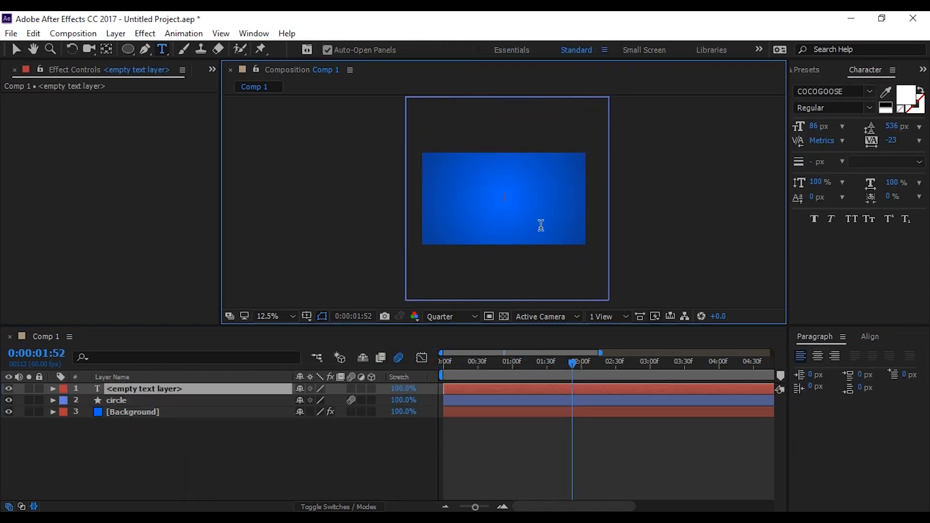
pyautogui.write('MOTION')
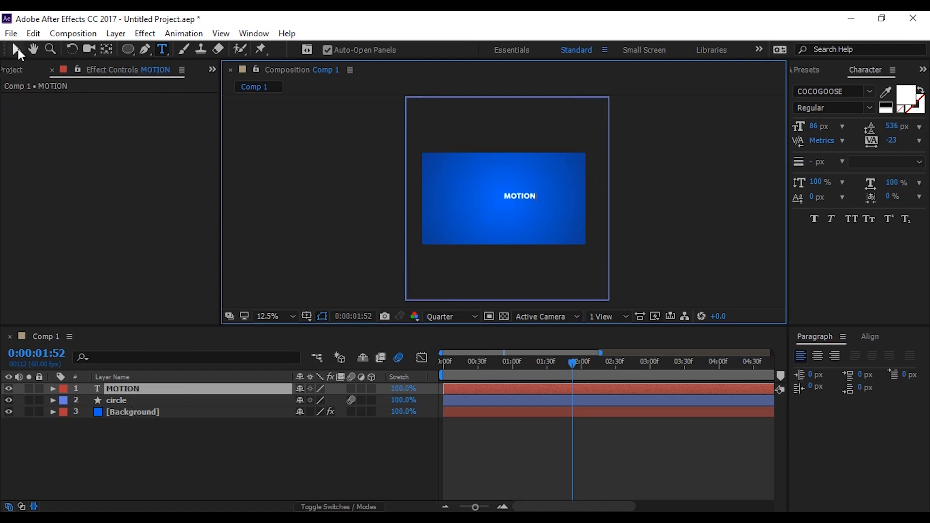
pyautogui.click(16, 49)
# Centre the MOTION text horizontally and vertically in the composition.
pyautogui.scroll(1, 514, 181)
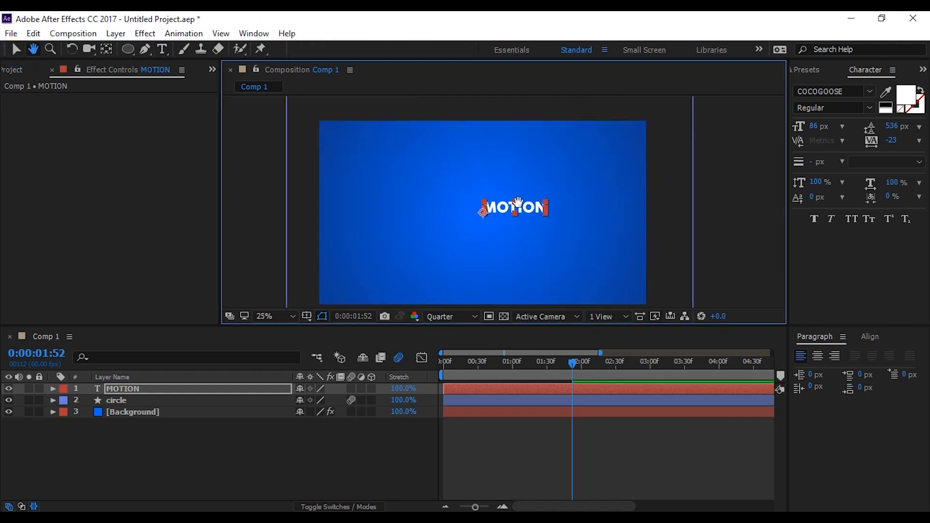
pyautogui.click(871, 338)
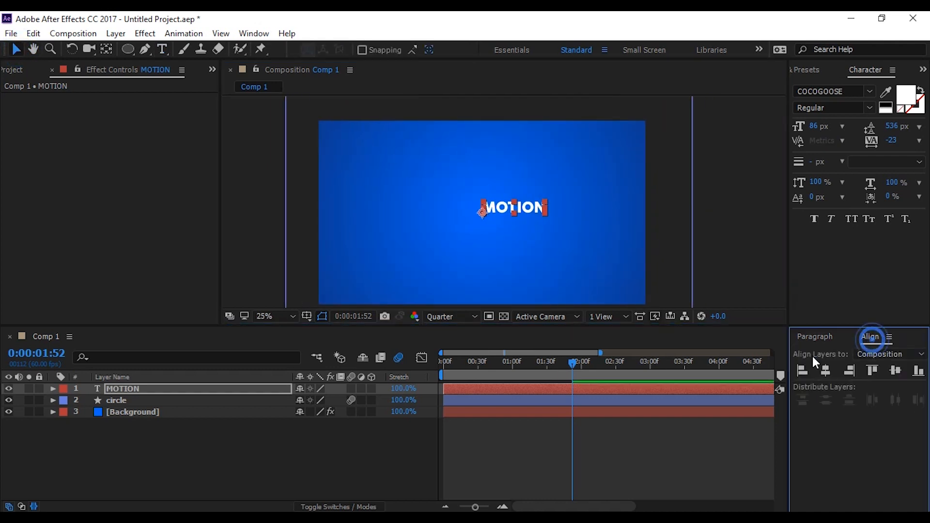
pyautogui.click(826, 370)
pyautogui.click(895, 375)
pyautogui.press('capslock')
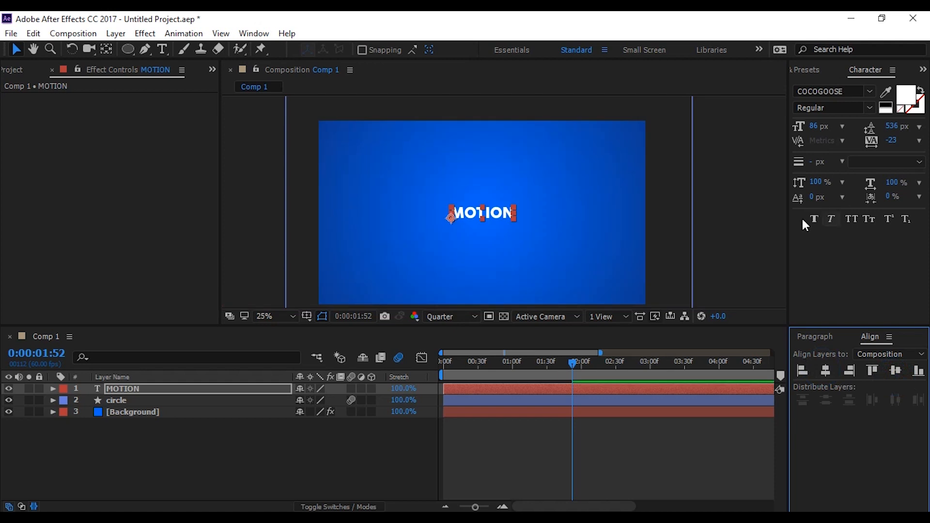
# Enlarge the MOTION text's font size to 106 px, realign it to the composition's centre and deselect it.
pyautogui.moveTo(821, 125); pyautogui.dragTo(830, 125)
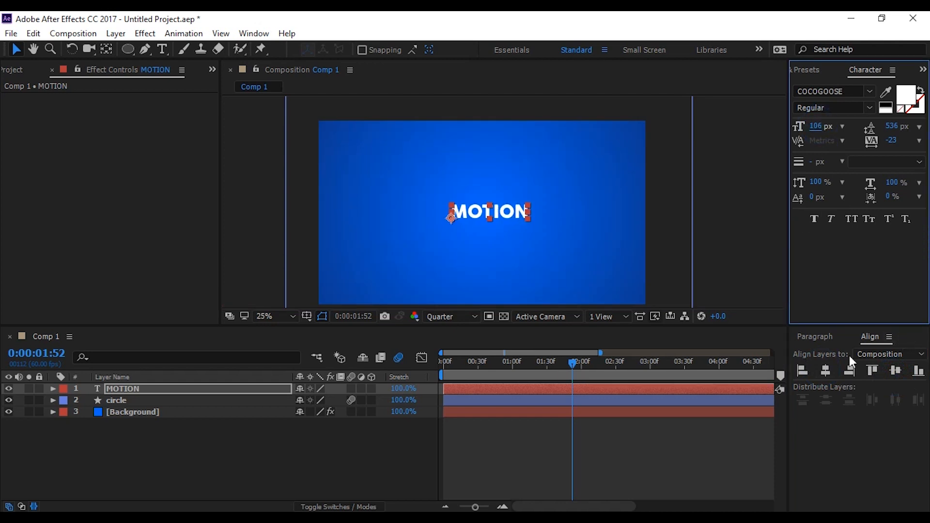
pyautogui.click(826, 370)
pyautogui.click(896, 371)
pyautogui.press(',')
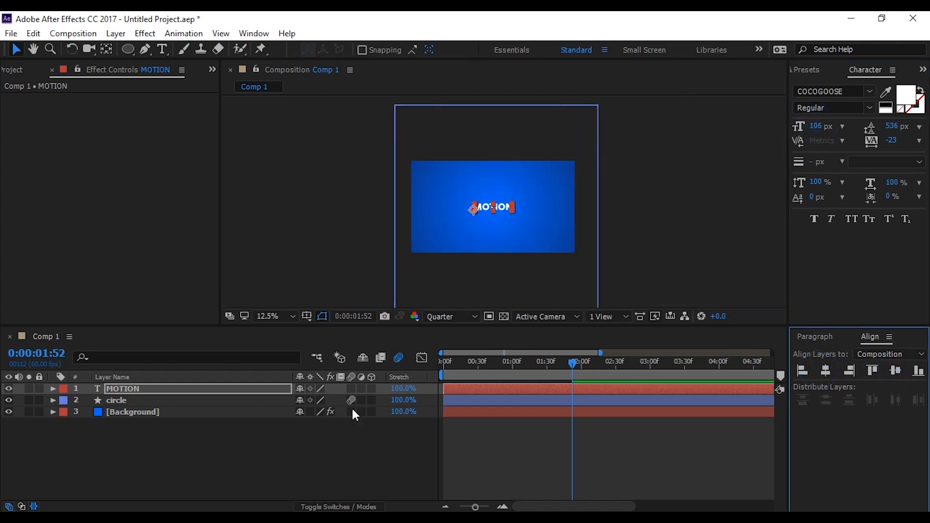
pyautogui.click(250, 451)
# Keyframe the MOTION text's Opacity at 0% at 0:00:01:12, lined up with the circle's first Opacity keyframe.
pyautogui.click(123, 400)
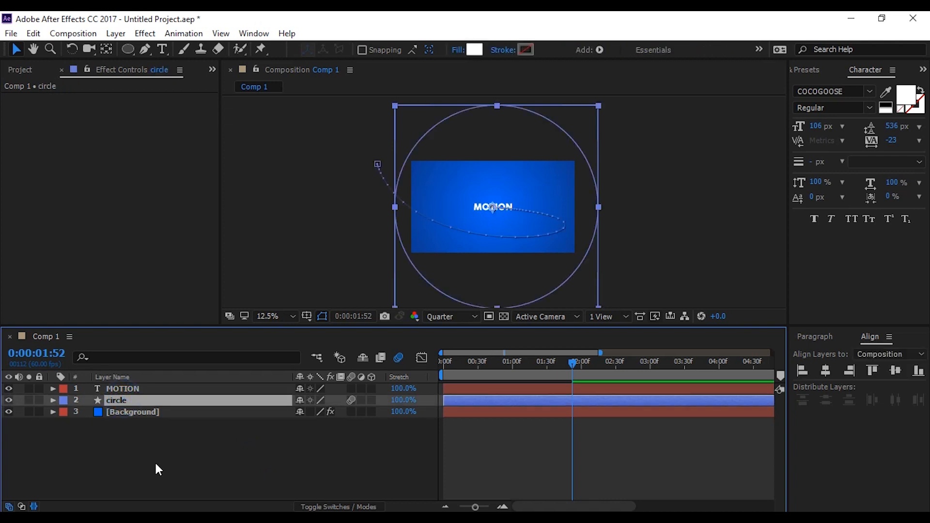
pyautogui.press('t')
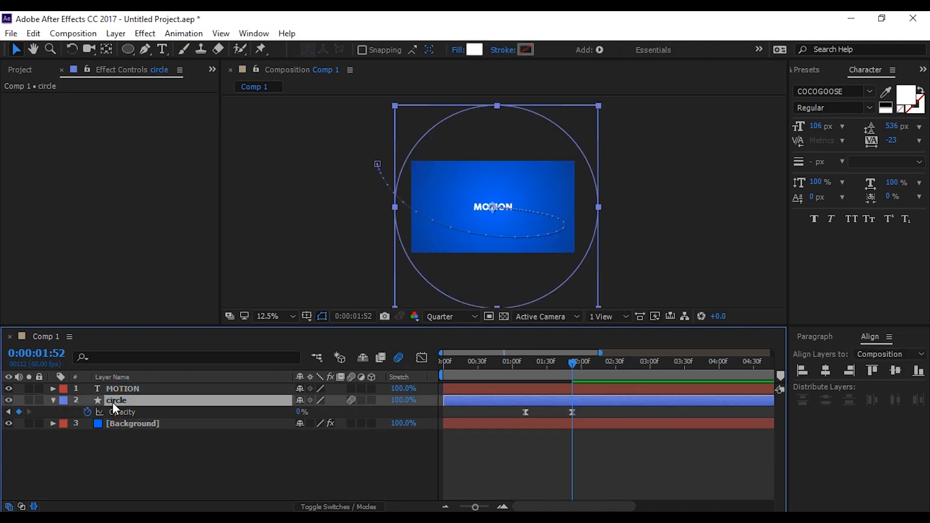
pyautogui.moveTo(573, 365); pyautogui.dragTo(526, 370)
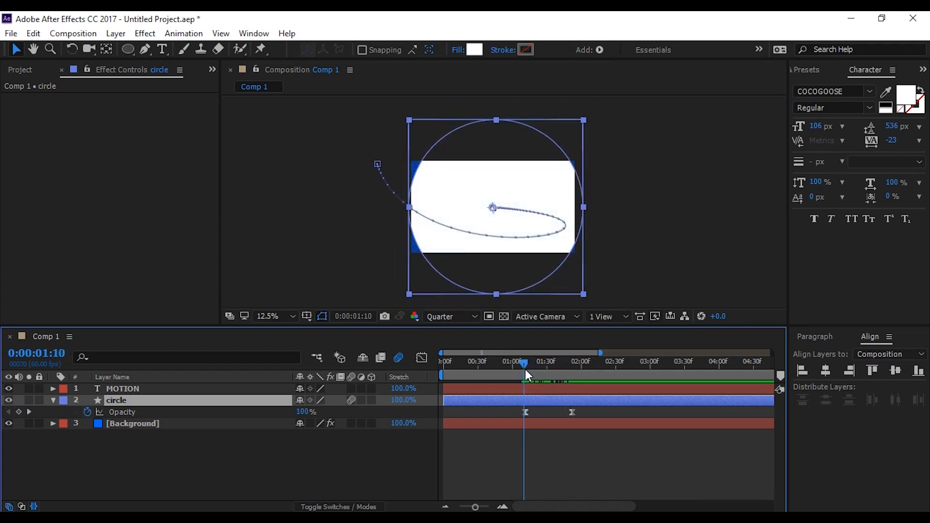
pyautogui.click(127, 389)
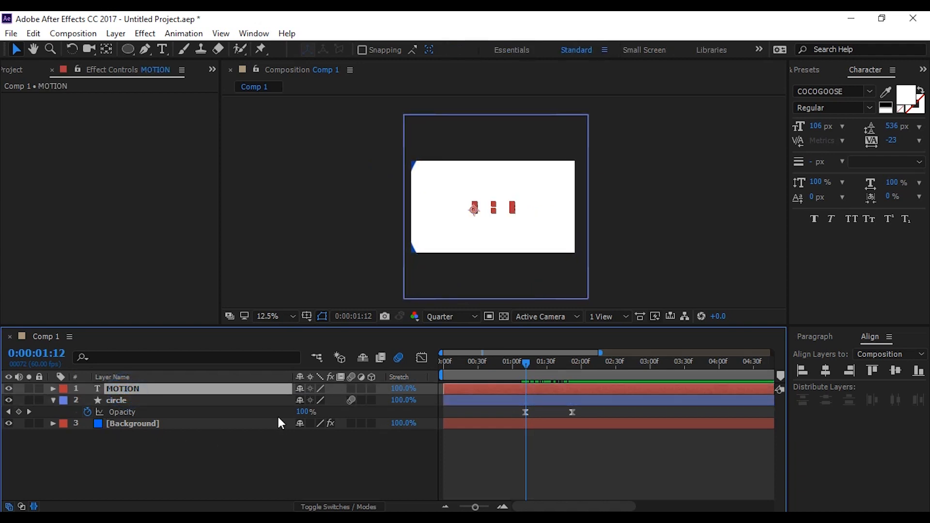
pyautogui.press('t')
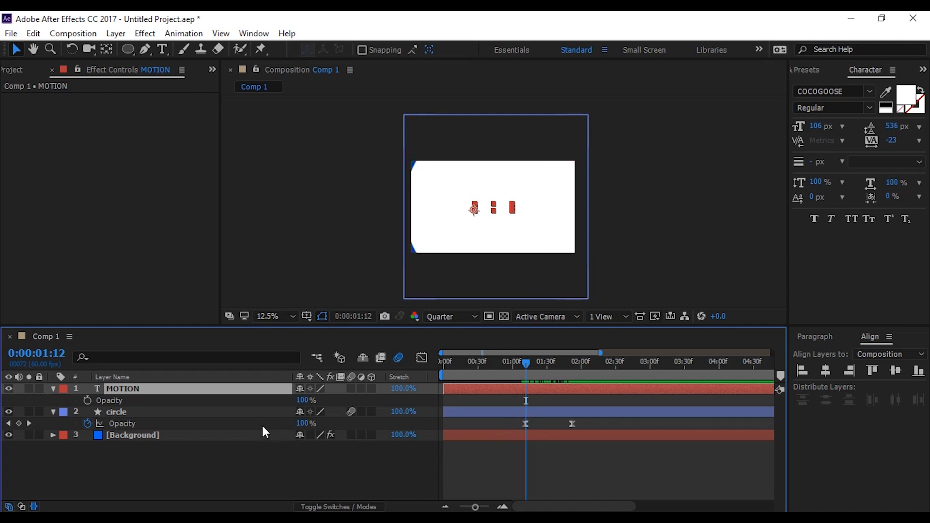
pyautogui.click(87, 400)
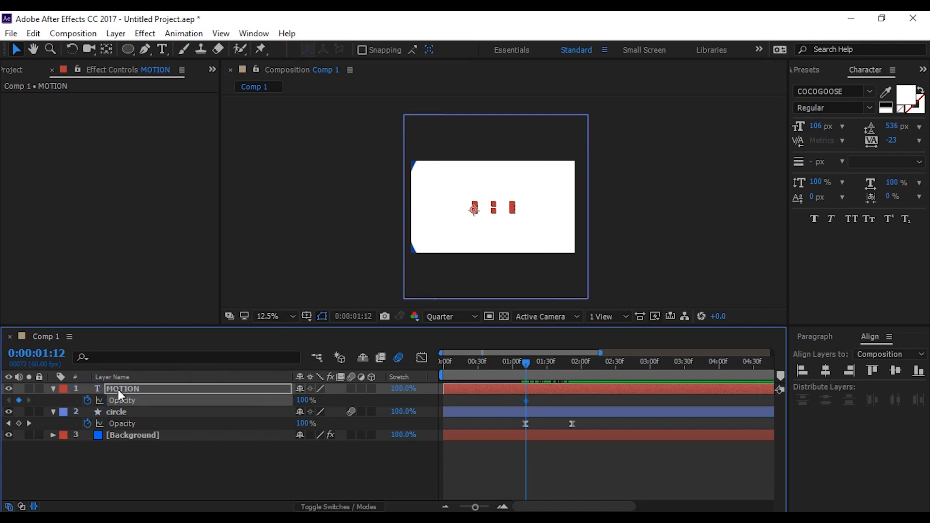
pyautogui.click(303, 400)
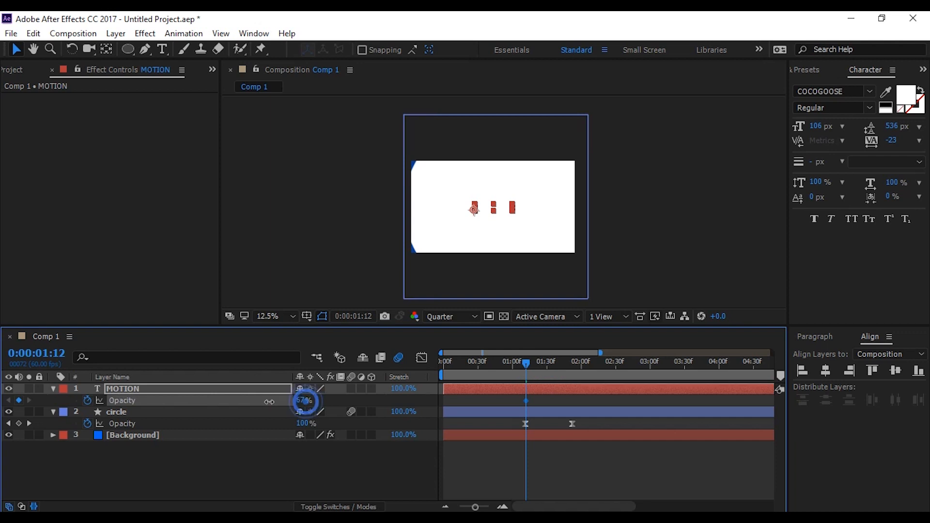
pyautogui.write('0')
pyautogui.press('Return')
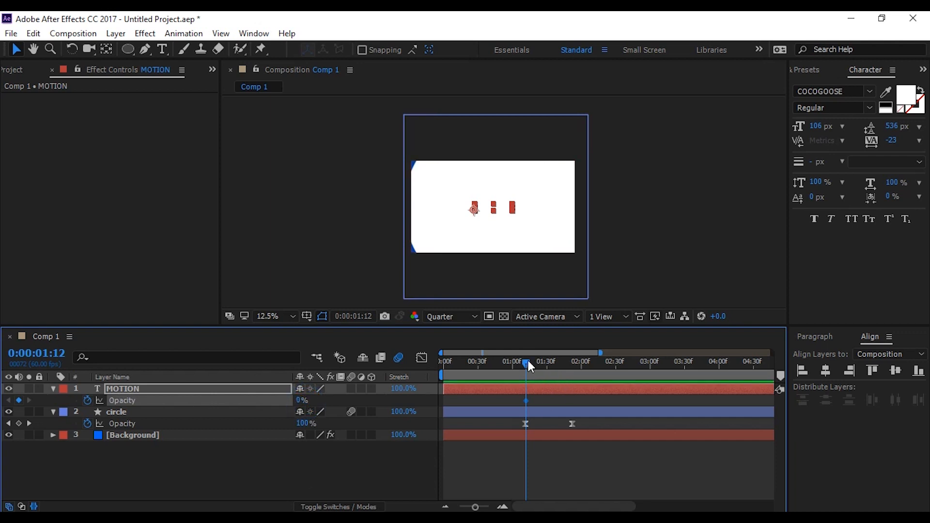
# Keyframe the MOTION text's Opacity at 100% at 0:00:01:53 and apply Easy Ease to both of its Opacity keyframes.
pyautogui.moveTo(528, 364); pyautogui.dragTo(576, 368)
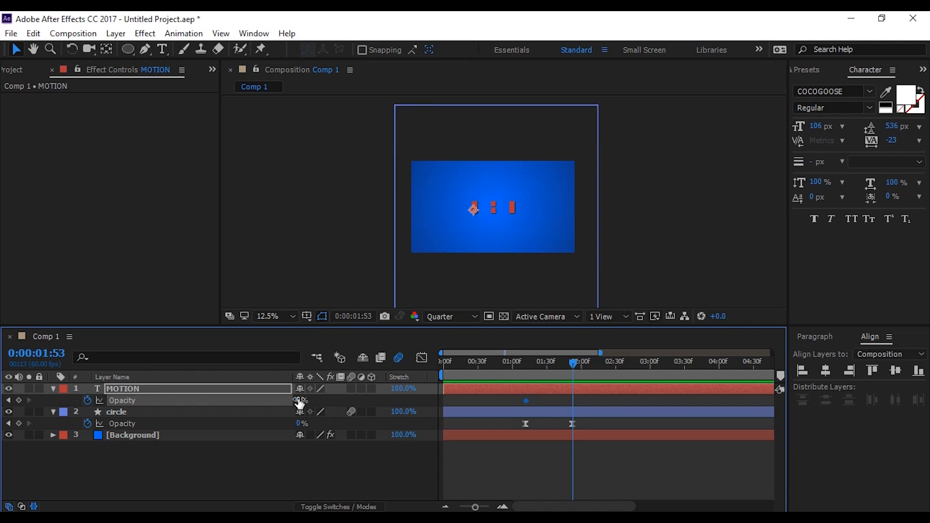
pyautogui.moveTo(301, 400); pyautogui.dragTo(388, 399)
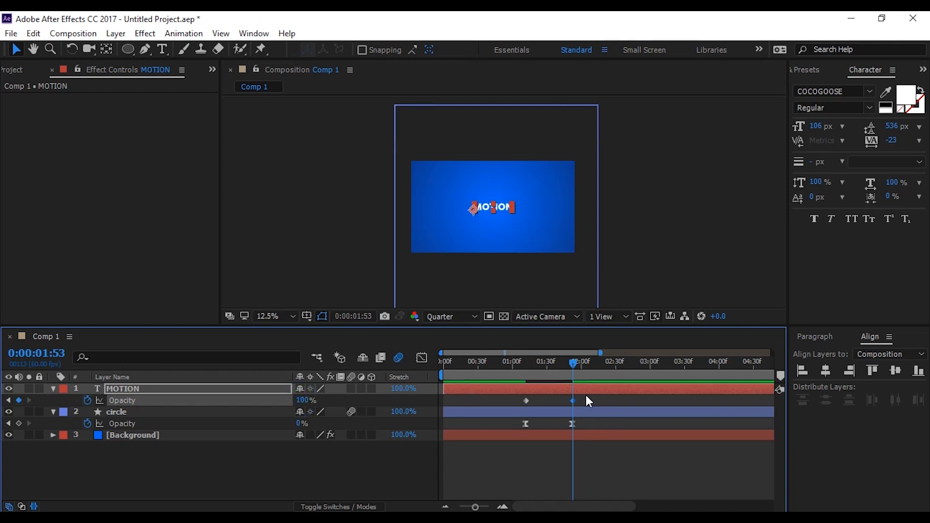
pyautogui.moveTo(584, 395); pyautogui.dragTo(444, 431)
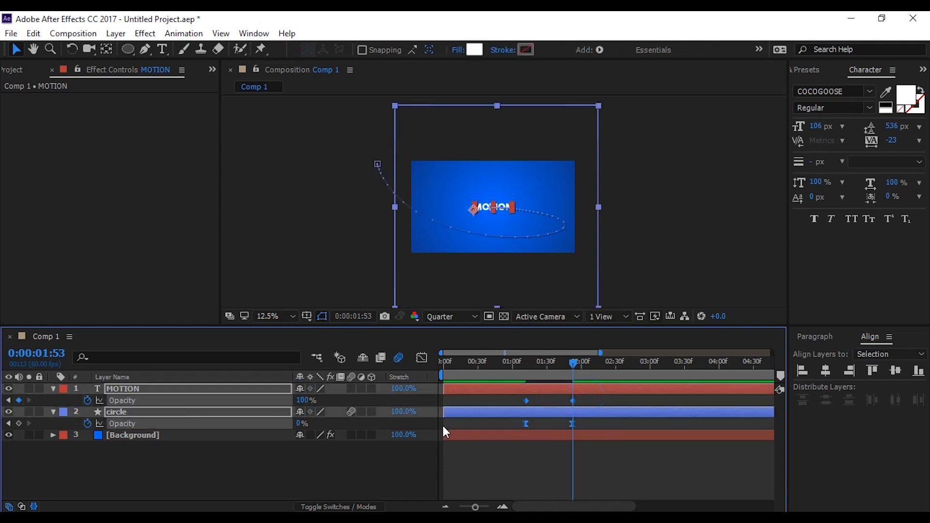
pyautogui.click(604, 399)
pyautogui.moveTo(582, 396); pyautogui.dragTo(504, 406)
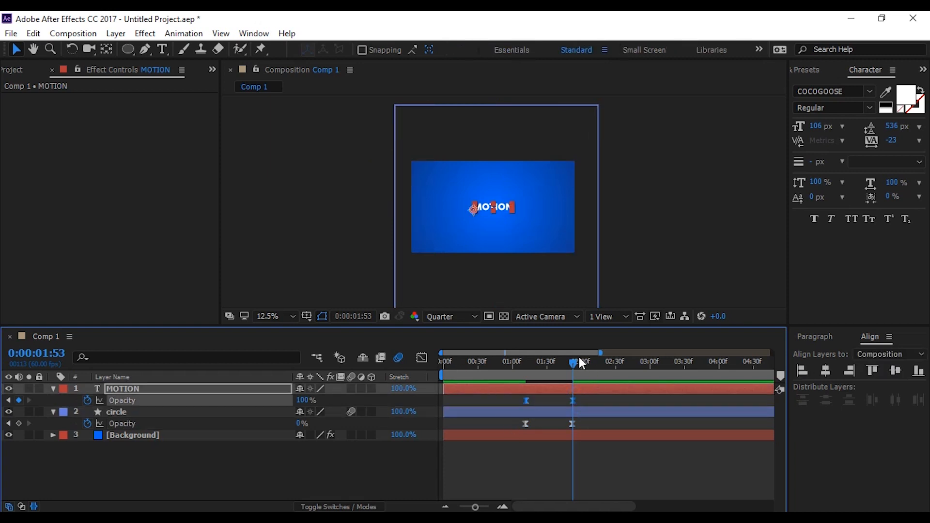
# Preview the text's fade-in and shorten it by moving its 100% Opacity keyframe ahead of the circle's second Opacity keyframe.
pyautogui.moveTo(573, 363); pyautogui.dragTo(517, 371)
pyautogui.click(304, 479)
pyautogui.press('space')
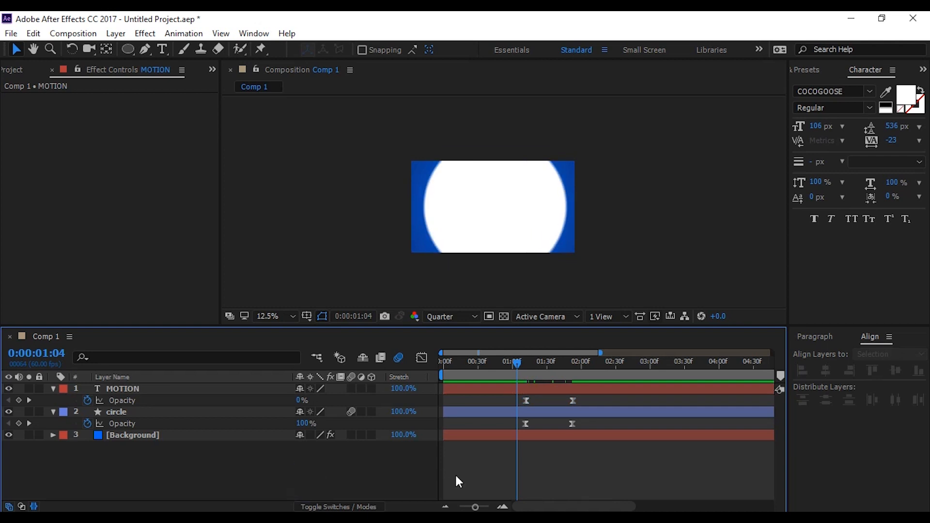
pyautogui.moveTo(597, 367); pyautogui.dragTo(551, 358)
pyautogui.moveTo(571, 402); pyautogui.dragTo(554, 401)
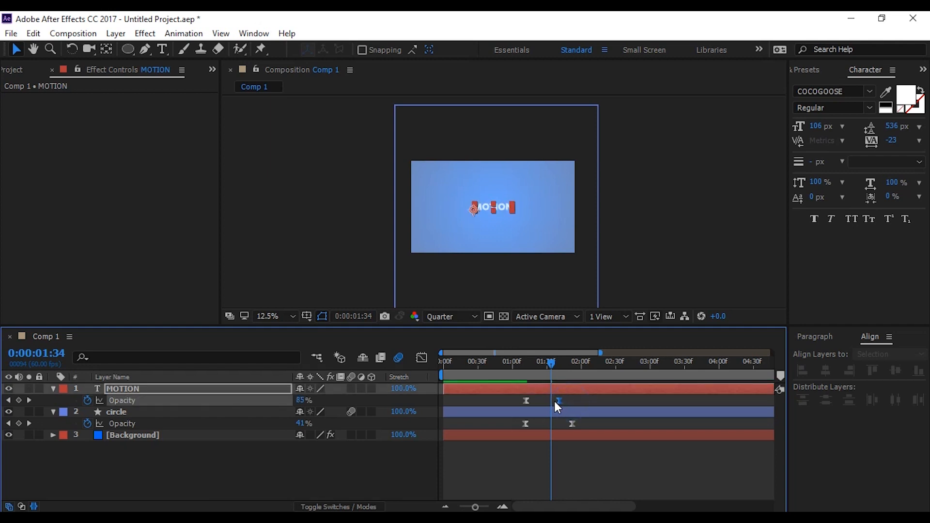
# Play the animation from the beginning and again from 0:00:00:15 to check the timing of the text reveal.
pyautogui.moveTo(547, 359); pyautogui.dragTo(374, 472)
pyautogui.click(374, 472)
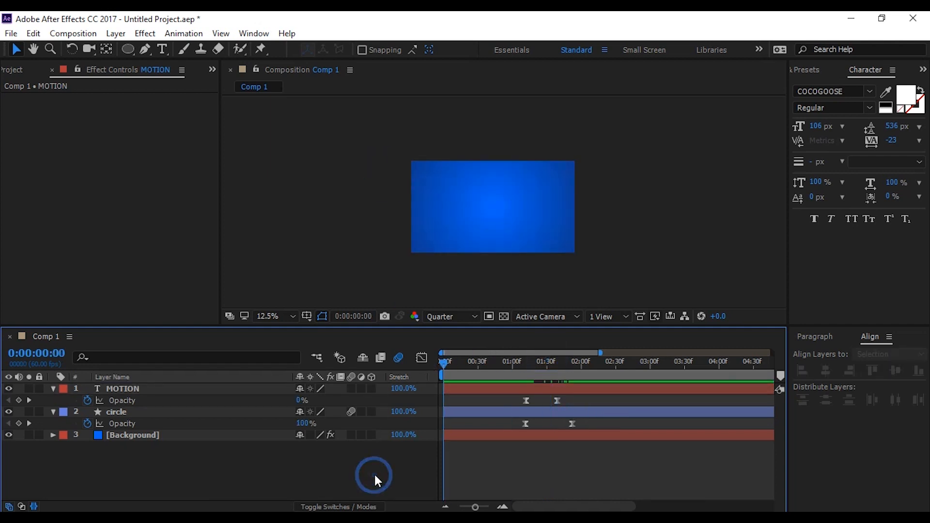
pyautogui.press('space')
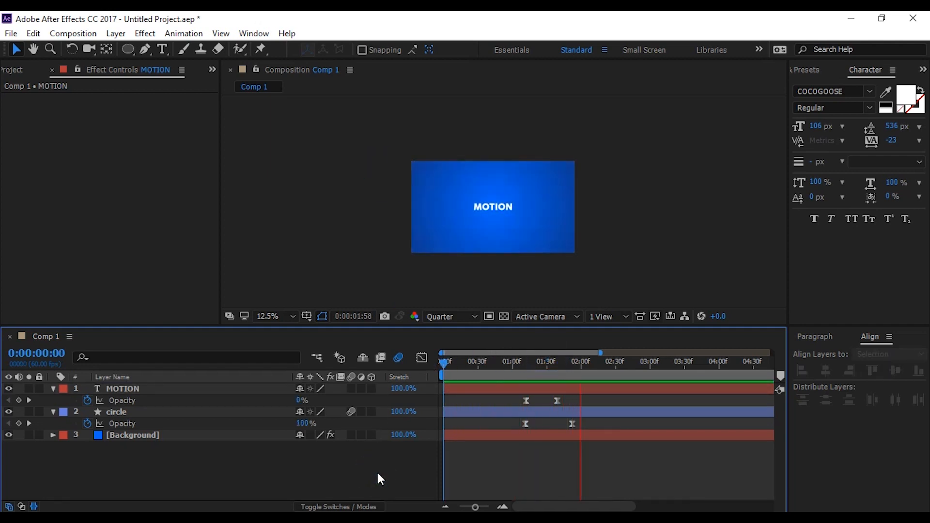
pyautogui.press('space')
pyautogui.moveTo(583, 364); pyautogui.dragTo(460, 366)
pyautogui.press('space')
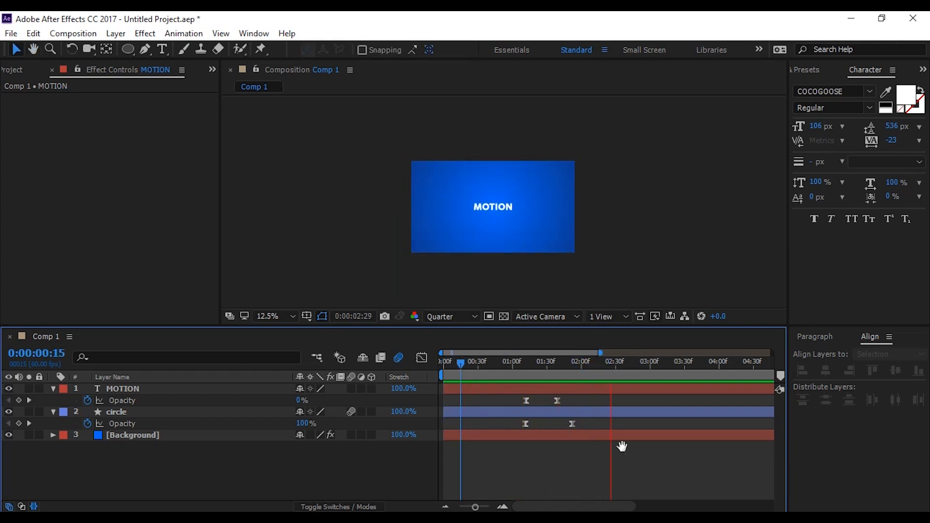
# Stop playback and trim the work area's end to about 0:00:02:32, and preview the shortened range.
pyautogui.press('space')
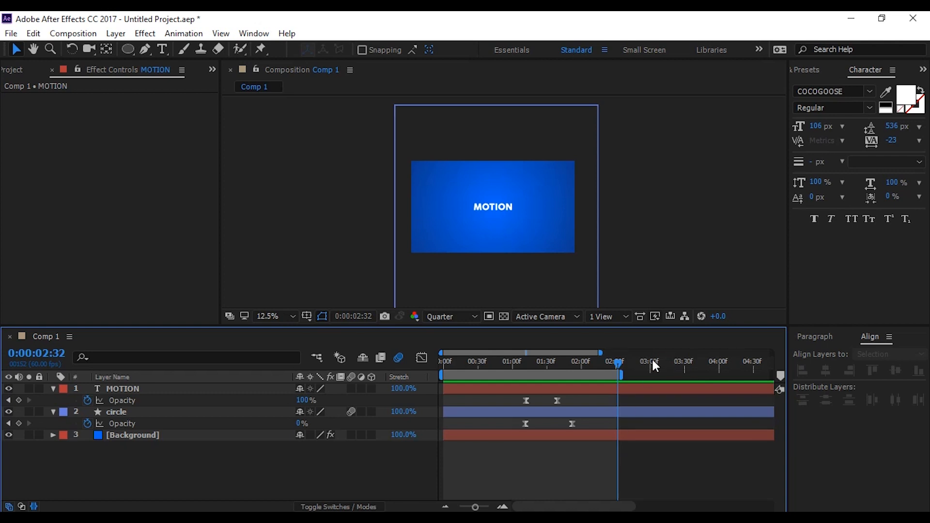
pyautogui.press('space')
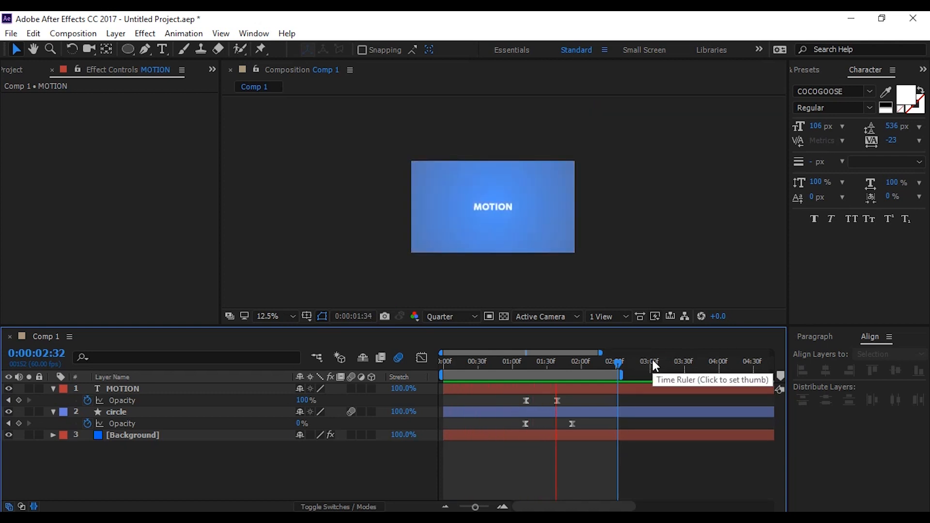
pyautogui.press('space')
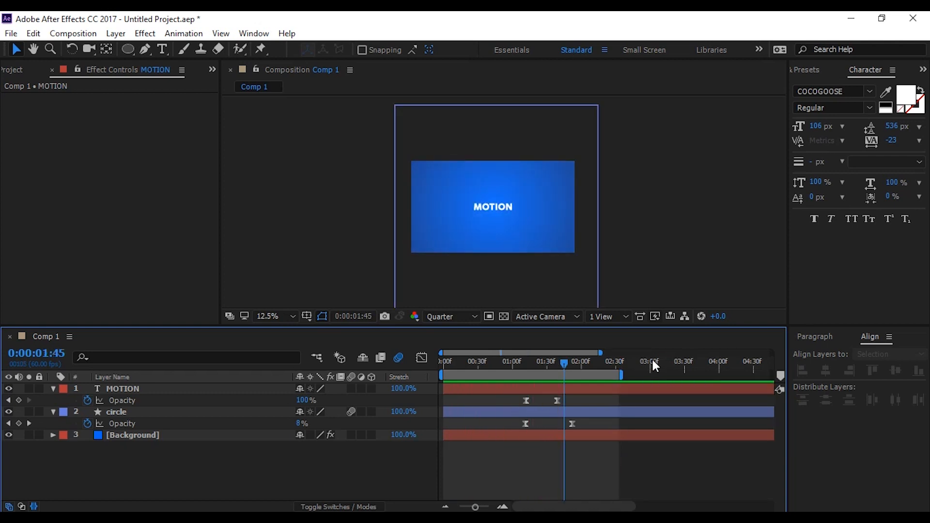